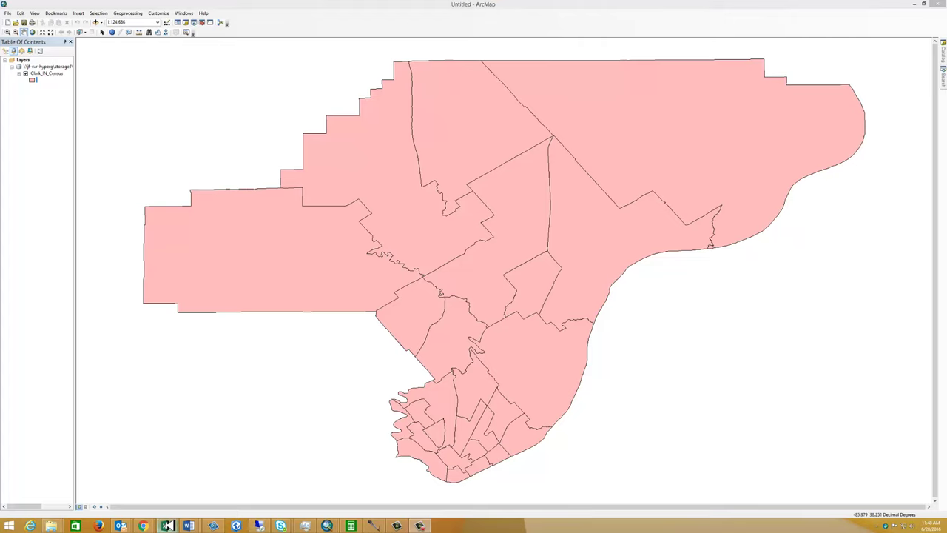
Review the GEO.id2 tract codes in column B of the ACS_14_5YR_S1901 Excel workbook
{"action": "mouse_move", "coordinate": [168, 526]}
{"action": "left_click", "coordinate": [191, 497]}
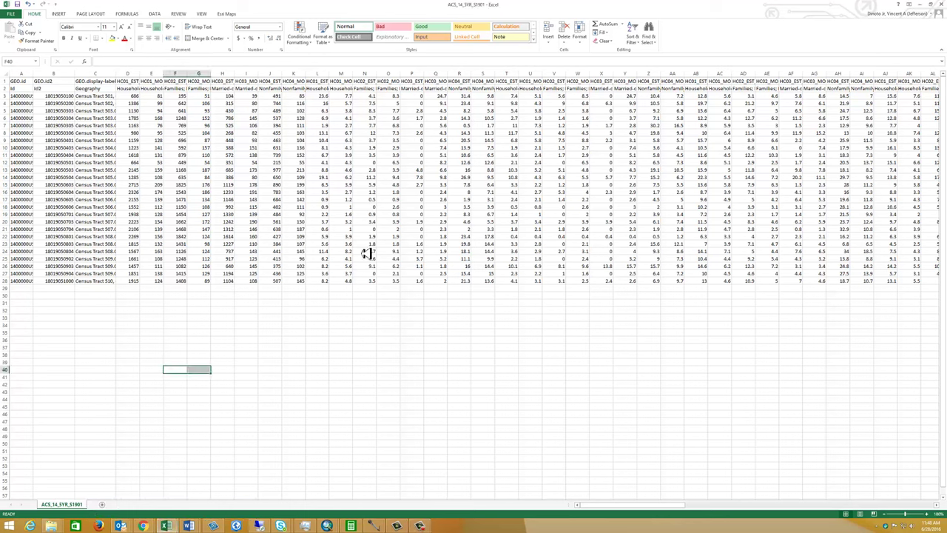
{"action": "left_click", "coordinate": [65, 74]}
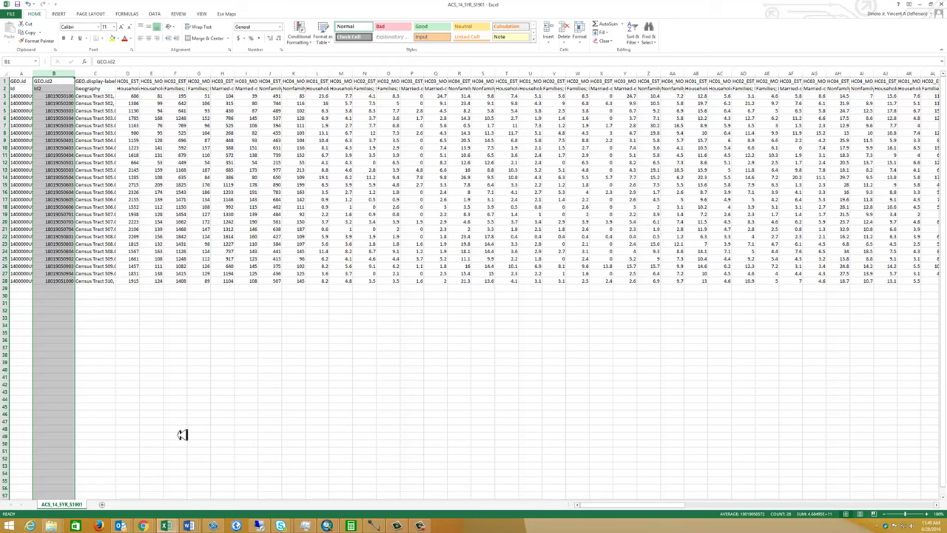
{"action": "left_click", "coordinate": [332, 523]}
{"action": "mouse_move", "coordinate": [327, 526]}
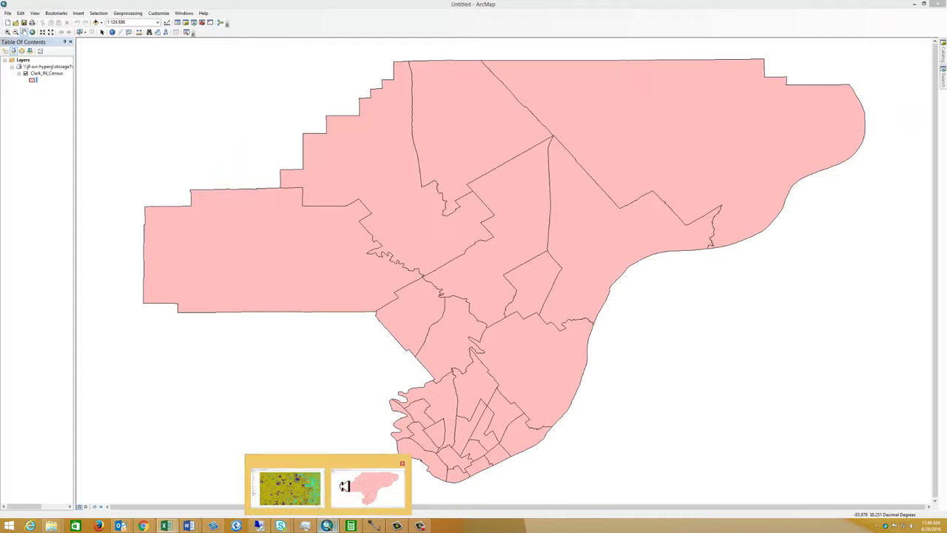
Open the Clark_IN_Census attribute table showing its 26 tracts and GEOID10 codes
{"action": "left_click", "coordinate": [355, 483]}
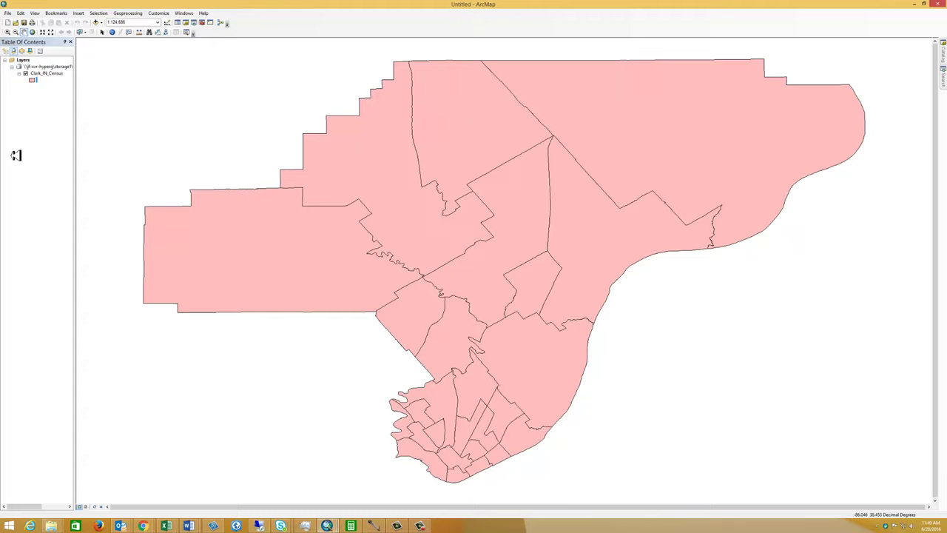
{"action": "left_click", "coordinate": [54, 73]}
{"action": "right_click", "coordinate": [54, 74]}
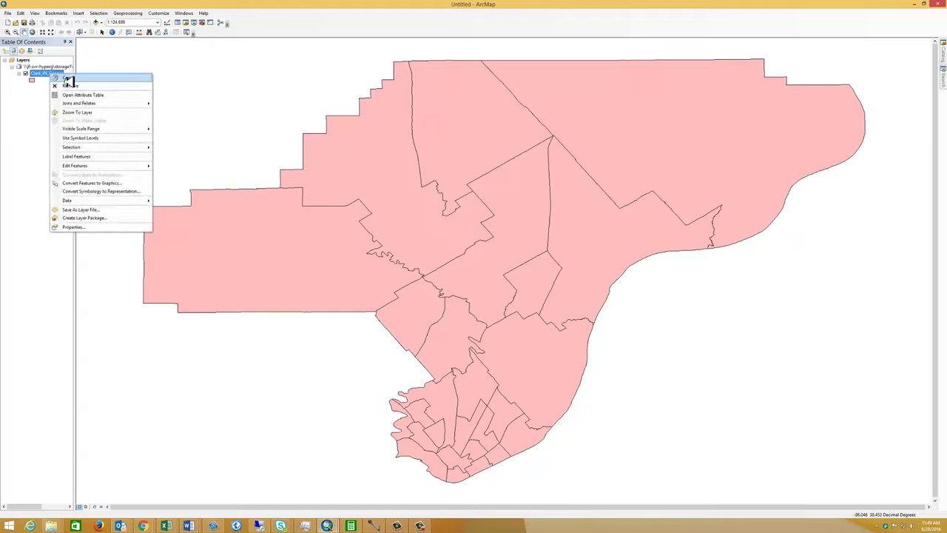
{"action": "left_click", "coordinate": [74, 94]}
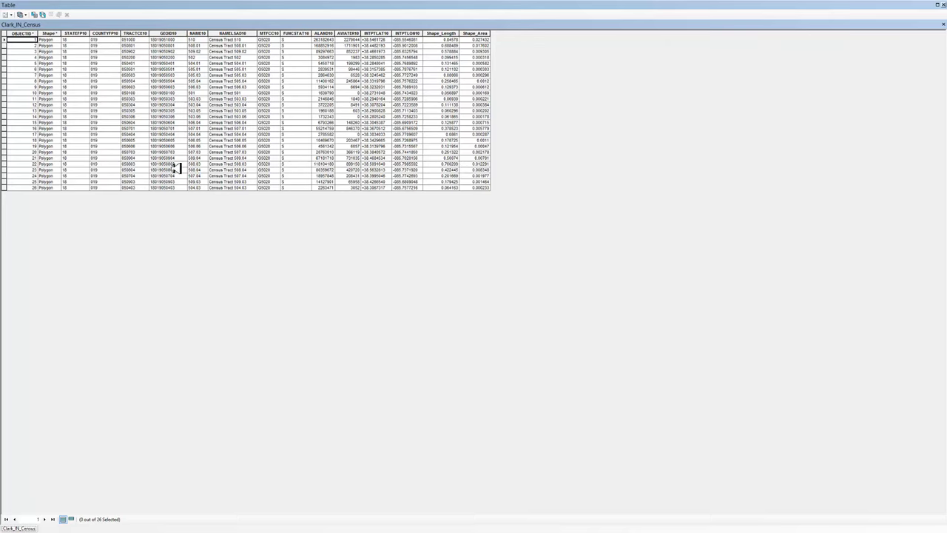
Add a Double-type field named new_field to the Clark_IN_Census table
{"action": "left_click", "coordinate": [9, 14]}
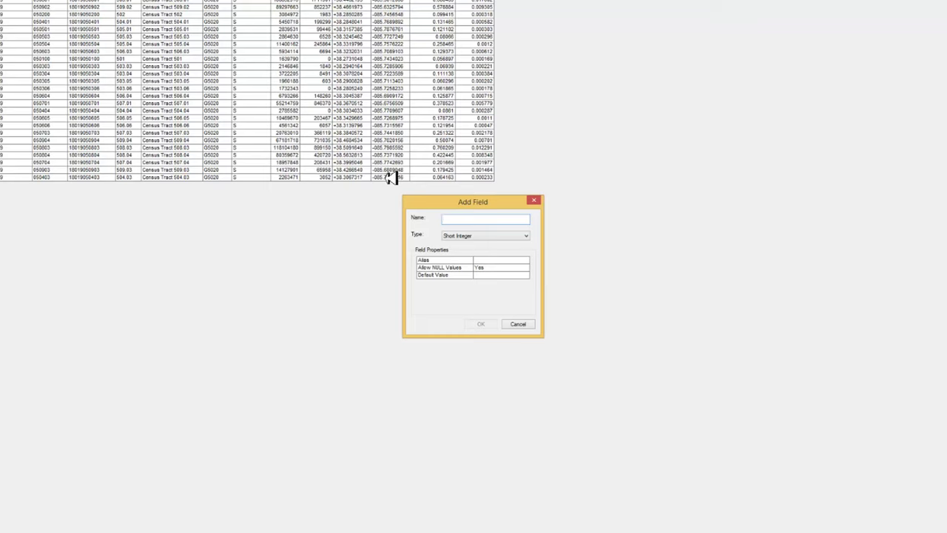
{"action": "type", "text": "new_field"}
{"action": "left_click", "coordinate": [474, 235]}
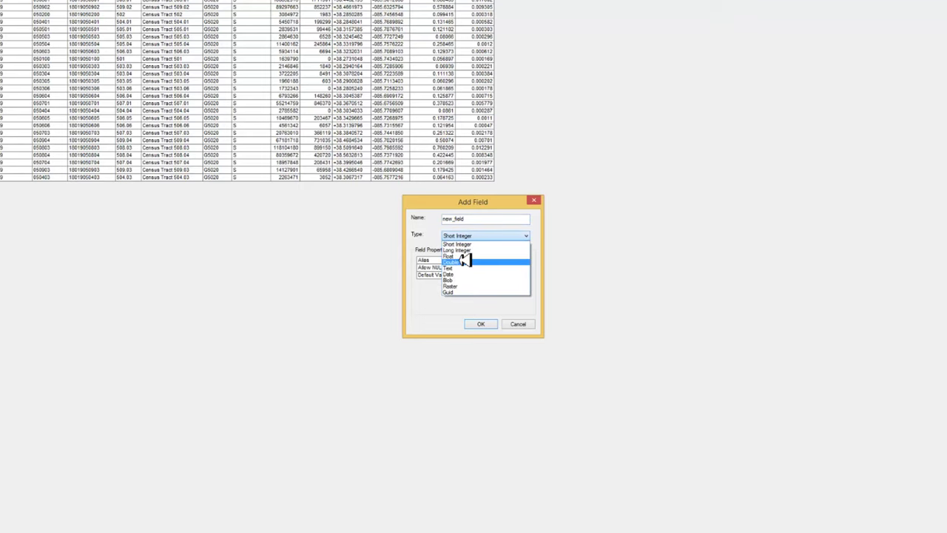
{"action": "left_click", "coordinate": [465, 262]}
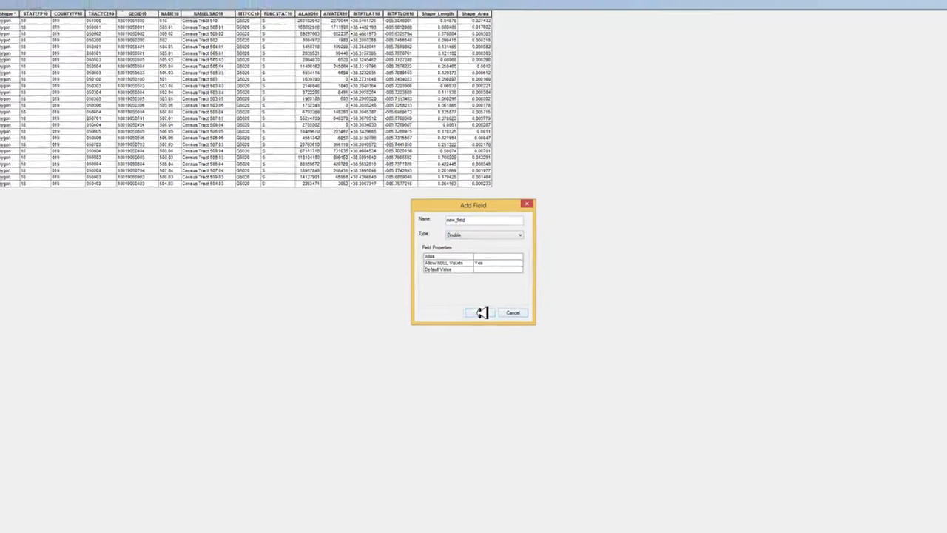
{"action": "left_click", "coordinate": [481, 313]}
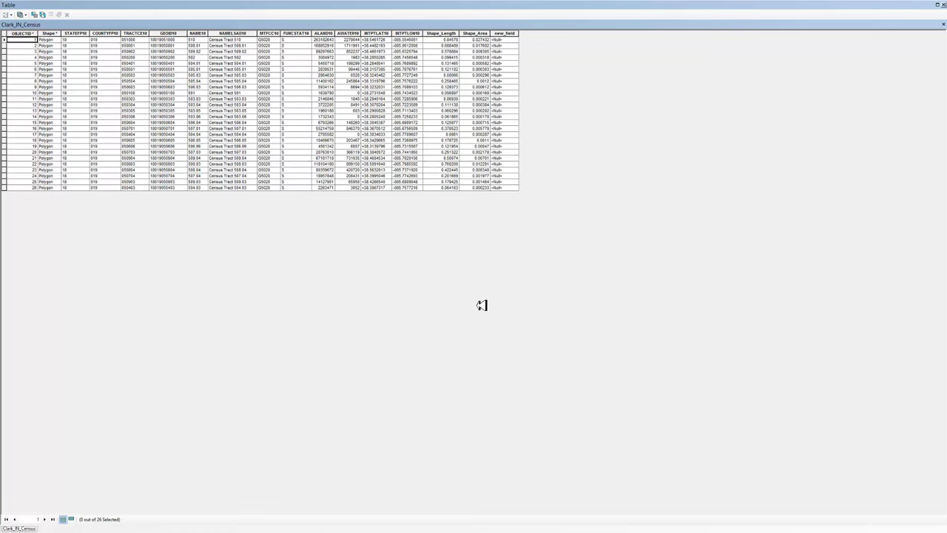
Calculate new_field as GEOID10 for all 26 tracts and widen the column to show full codes
{"action": "right_click", "coordinate": [514, 33]}
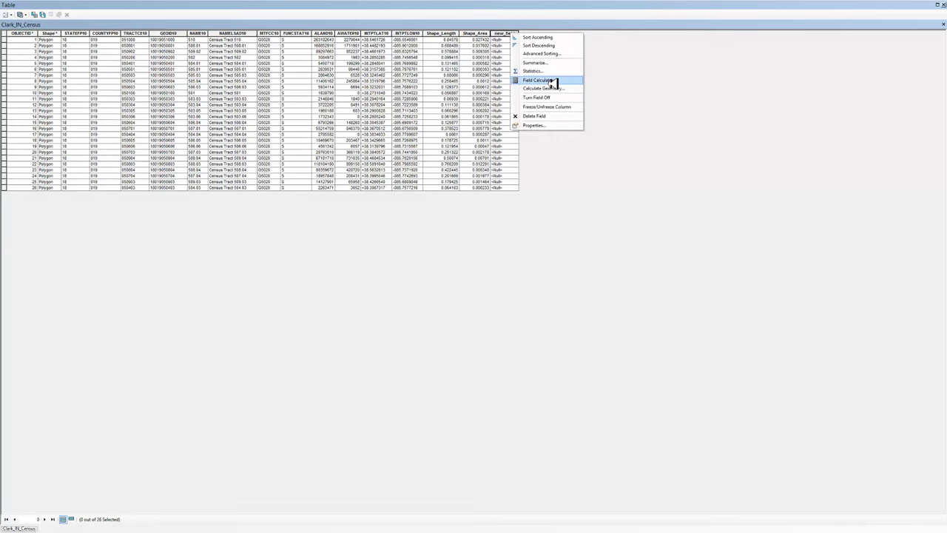
{"action": "left_click", "coordinate": [544, 80]}
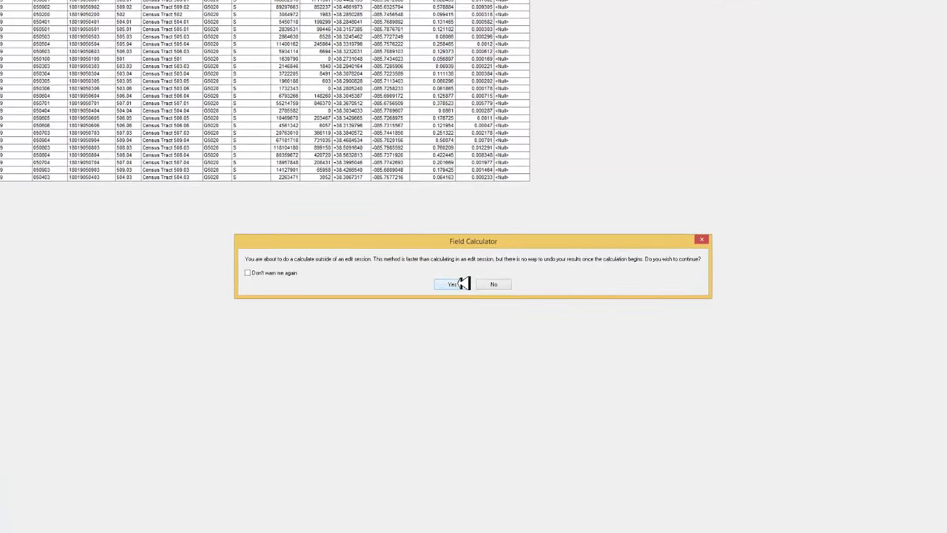
{"action": "left_click", "coordinate": [457, 274]}
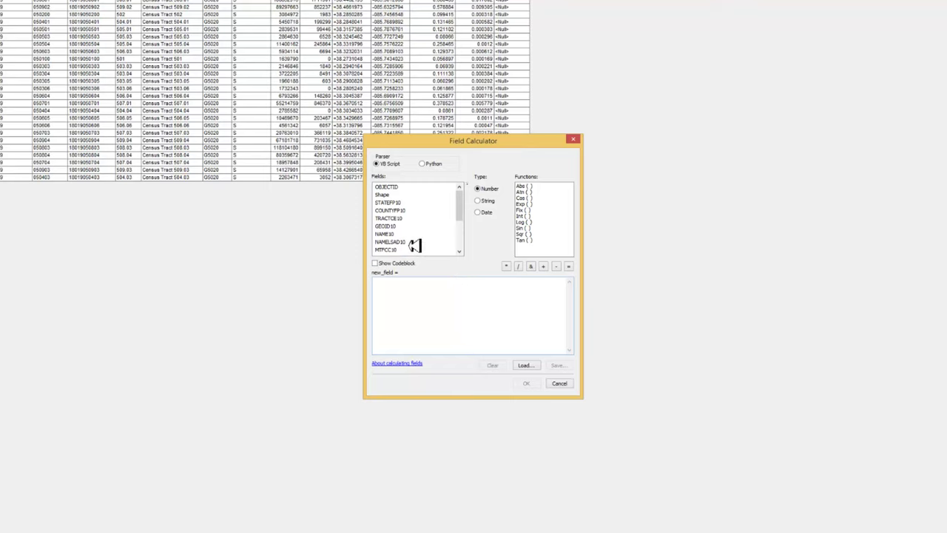
{"action": "double_click", "coordinate": [389, 225]}
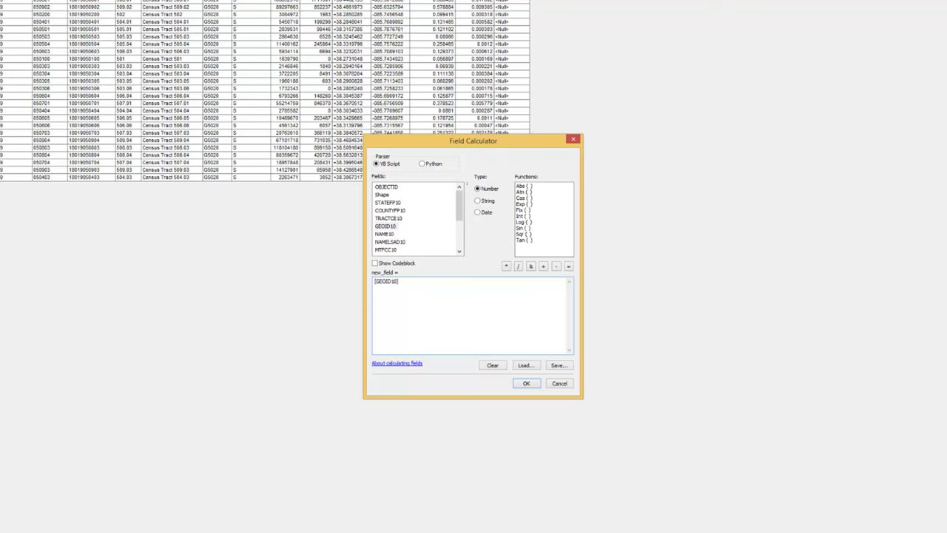
{"action": "left_click", "coordinate": [526, 384]}
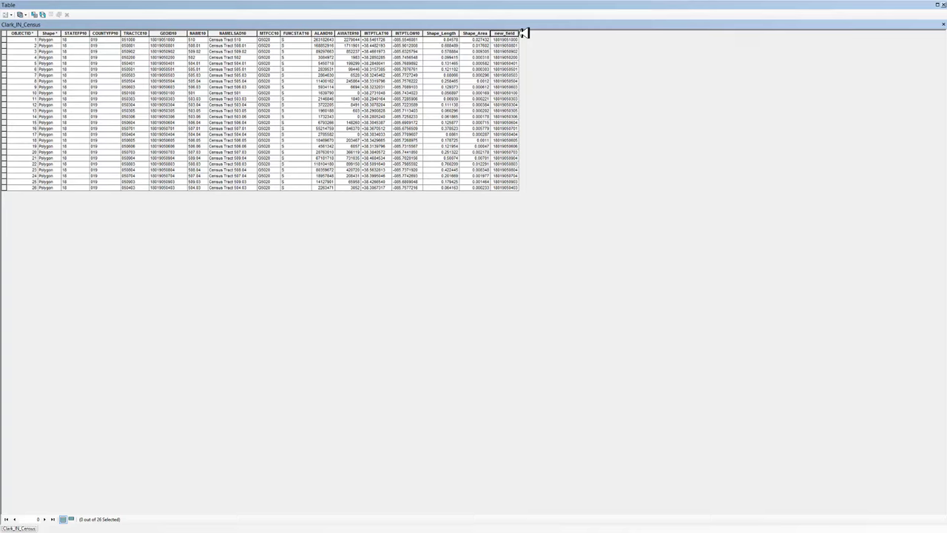
{"action": "left_click_drag", "start_coordinate": [521, 34], "coordinate": [526, 34]}
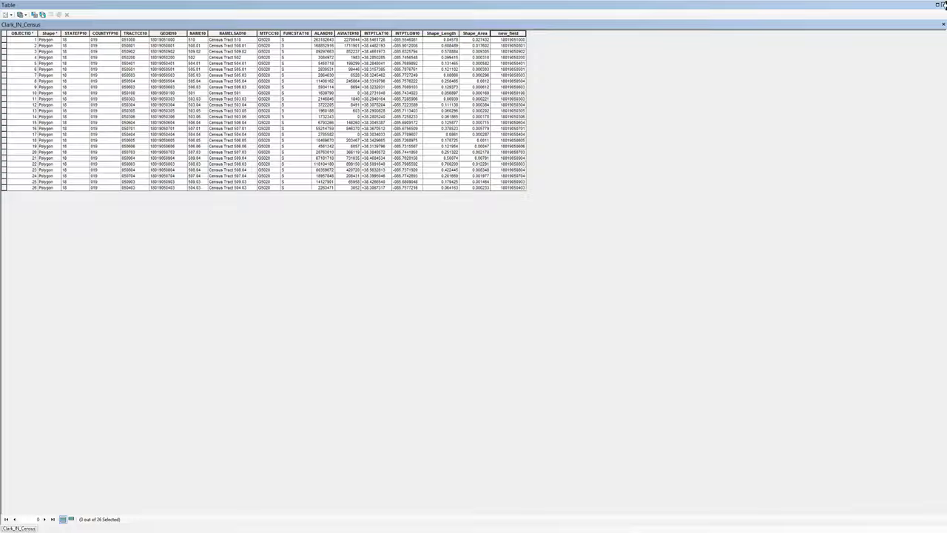
Close the attribute table and bring the ACS_14_5YR_S1901 workbook forward in Excel
{"action": "left_click", "coordinate": [944, 5]}
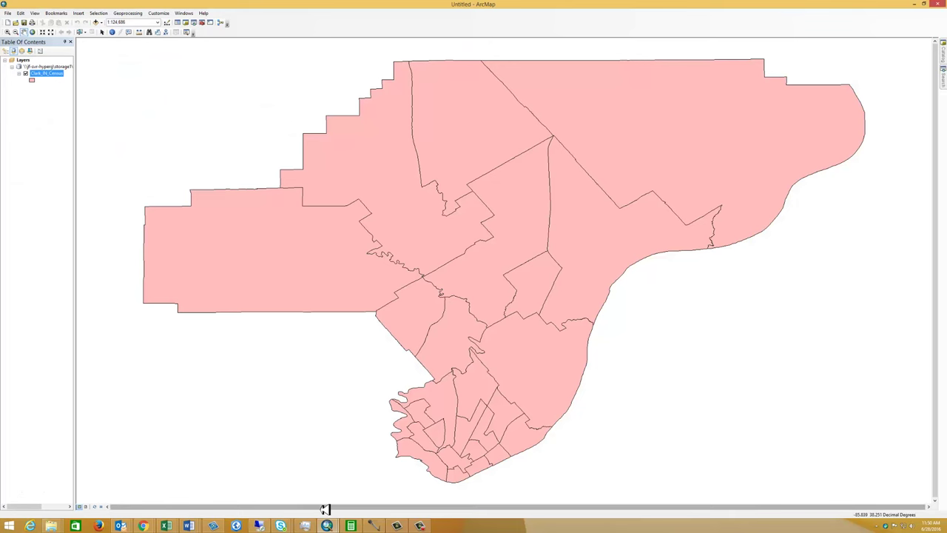
{"action": "left_click", "coordinate": [166, 526]}
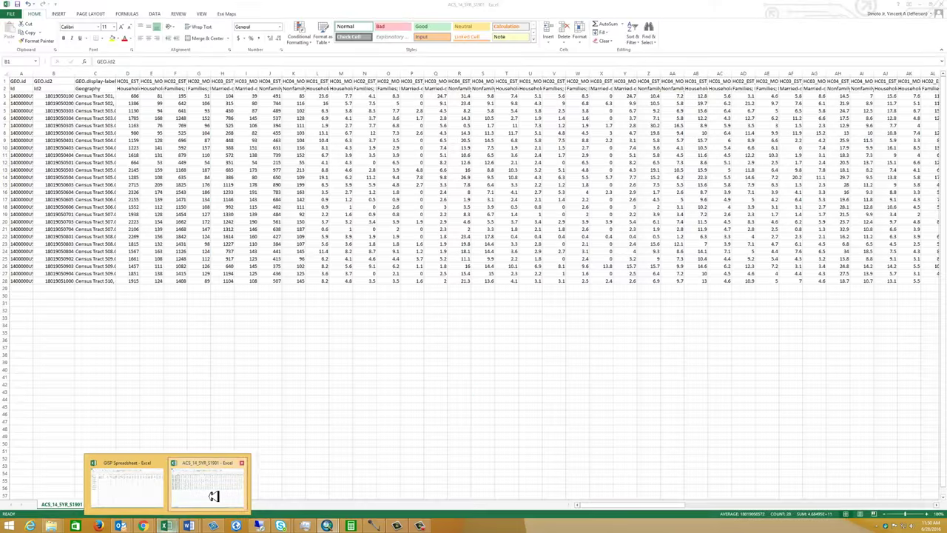
{"action": "left_click", "coordinate": [213, 496]}
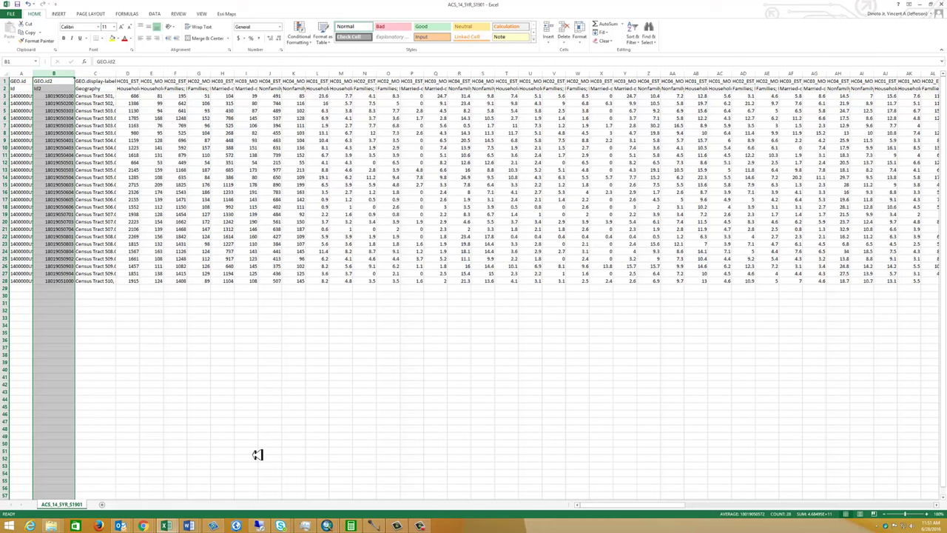
{"action": "left_click", "coordinate": [246, 415]}
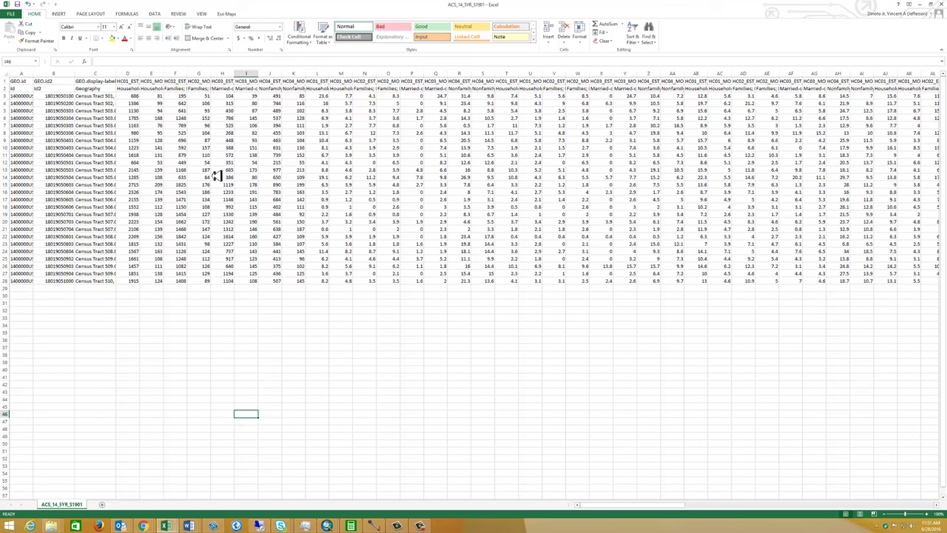
Delete the second descriptive header row (Id, Id2, Geography…) from the sheet
{"action": "left_click", "coordinate": [9, 88]}
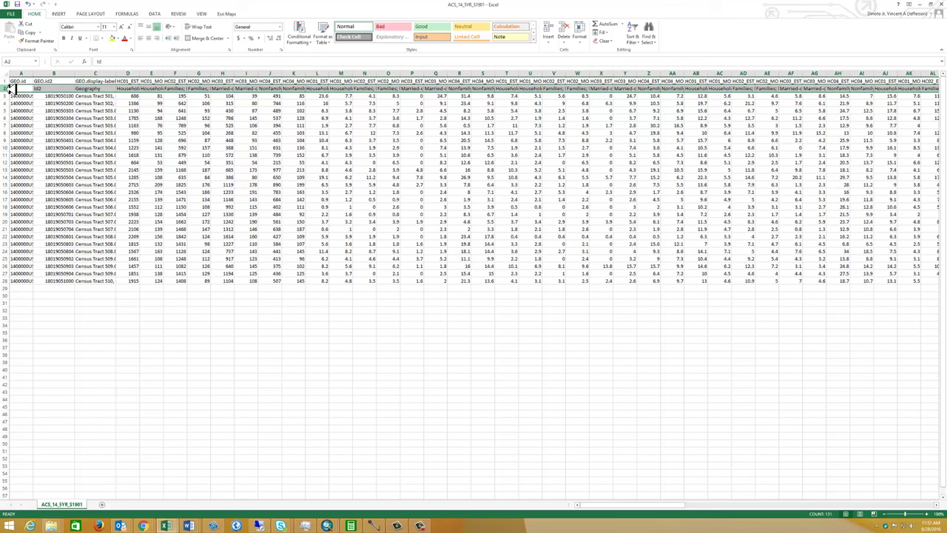
{"action": "right_click", "coordinate": [10, 87]}
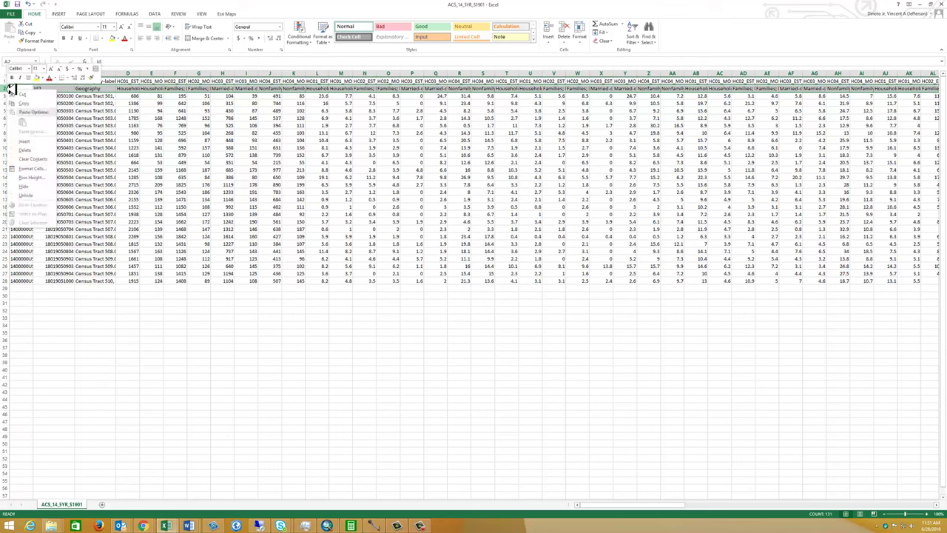
{"action": "left_click", "coordinate": [33, 151]}
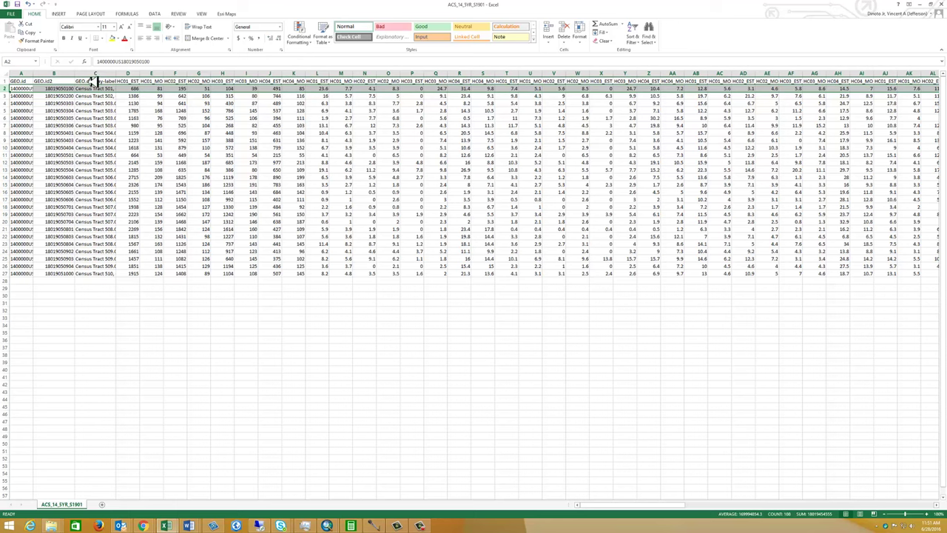
Rename headers A1–C1 to GEOid, GEOid2 and GEOdisplay_label, removing the periods and hyphen
{"action": "left_click", "coordinate": [24, 81]}
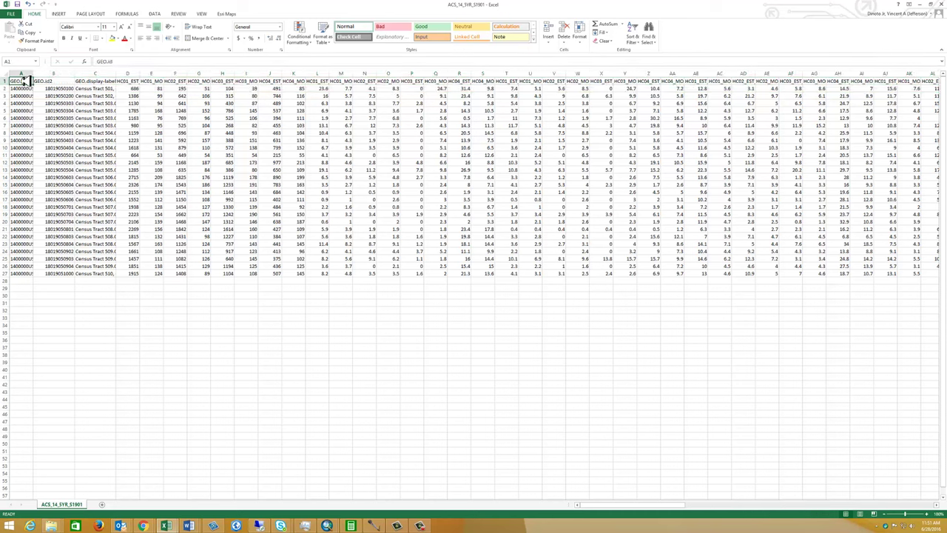
{"action": "left_click", "coordinate": [111, 61]}
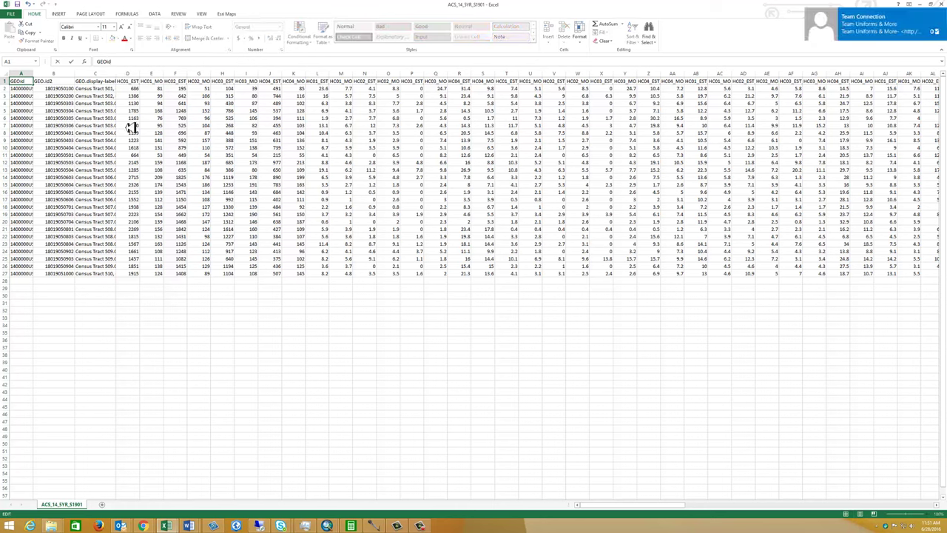
{"action": "key", "text": "Return"}
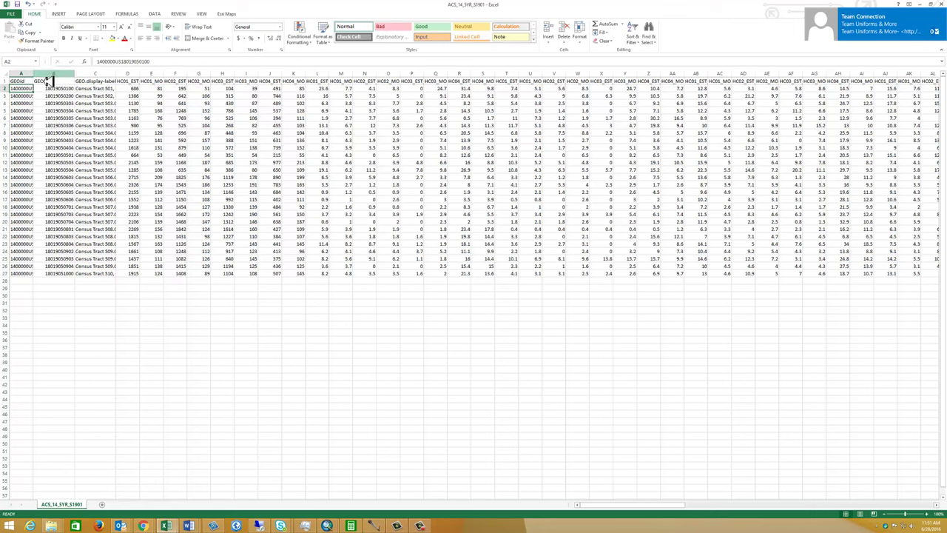
{"action": "left_click", "coordinate": [48, 82]}
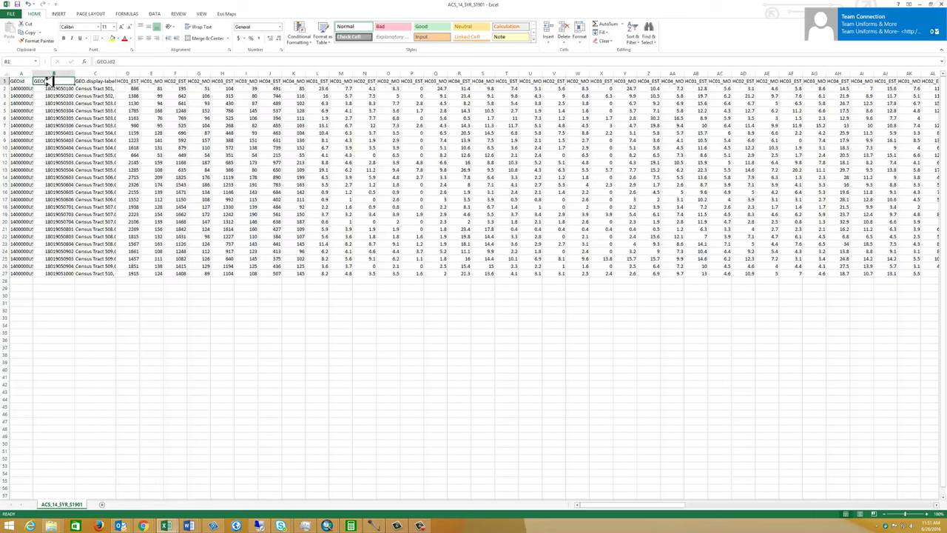
{"action": "left_click", "coordinate": [109, 61]}
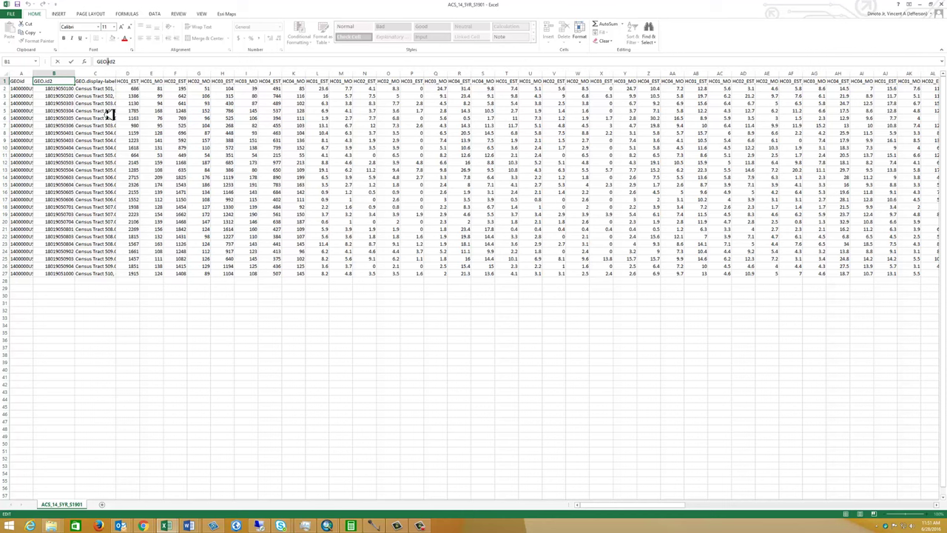
{"action": "key", "text": "Return"}
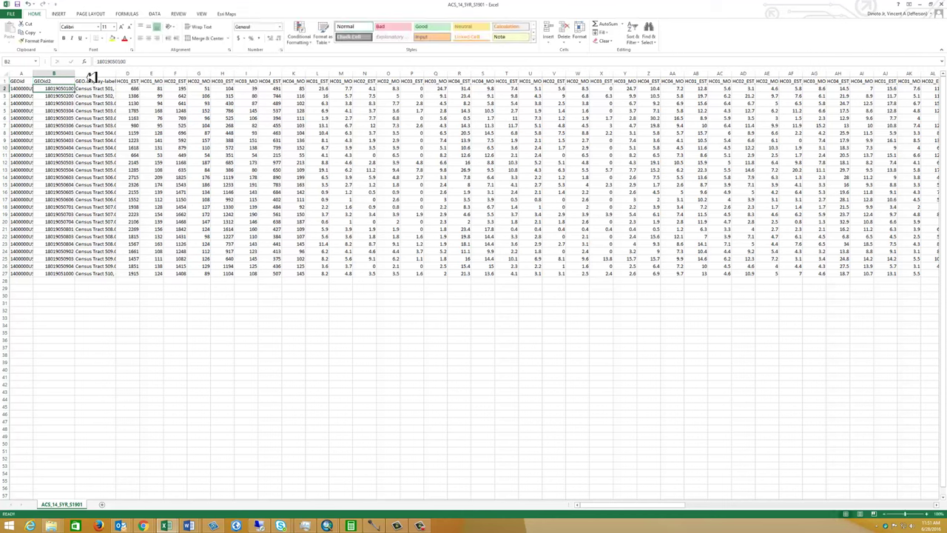
{"action": "left_click", "coordinate": [89, 82]}
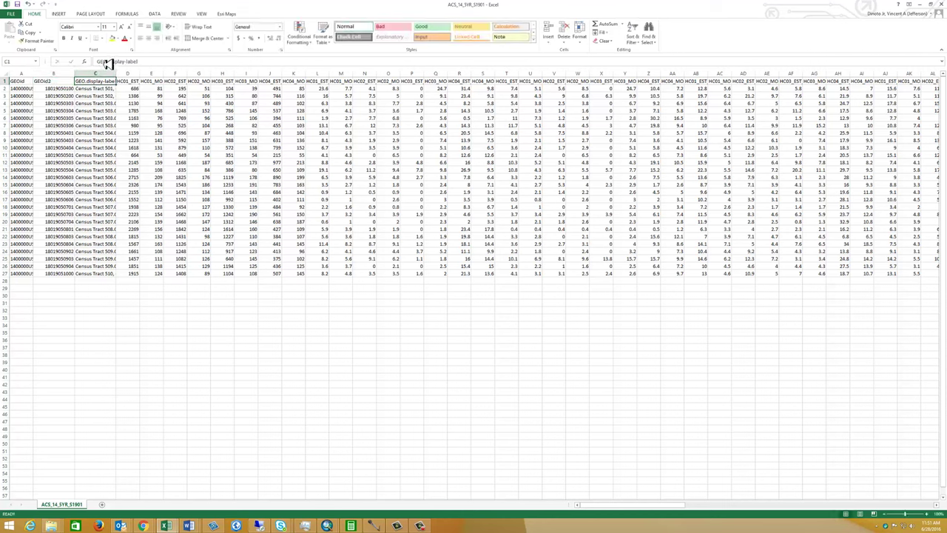
{"action": "left_click", "coordinate": [110, 61]}
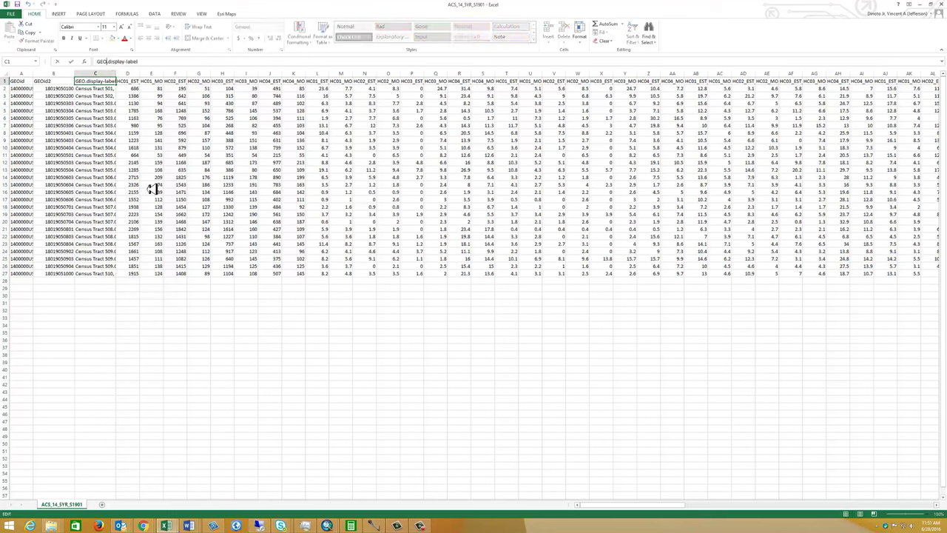
{"action": "key", "text": "BackSpace"}
{"action": "key", "text": "Return"}
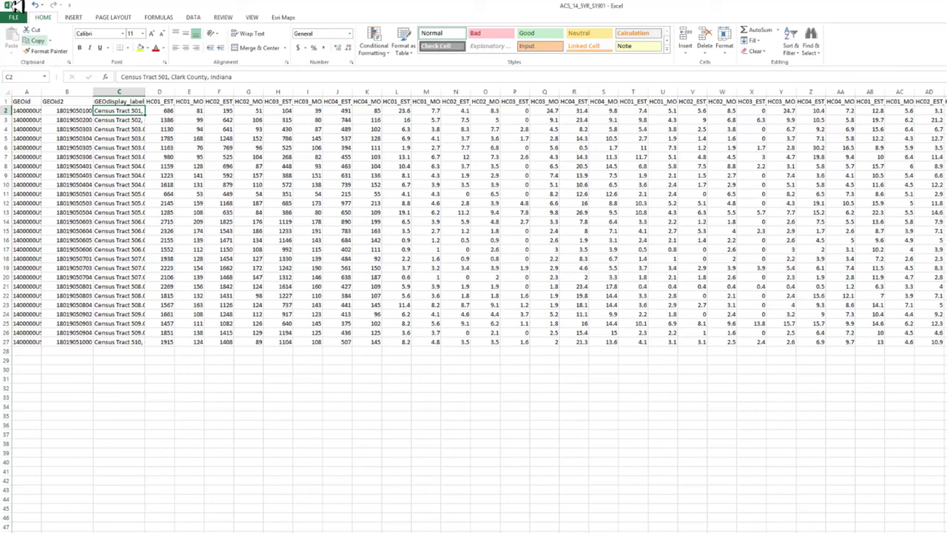
Save ACS_14_5YR_S1901 in CSV format and close the workbook
{"action": "left_click", "coordinate": [23, 5]}
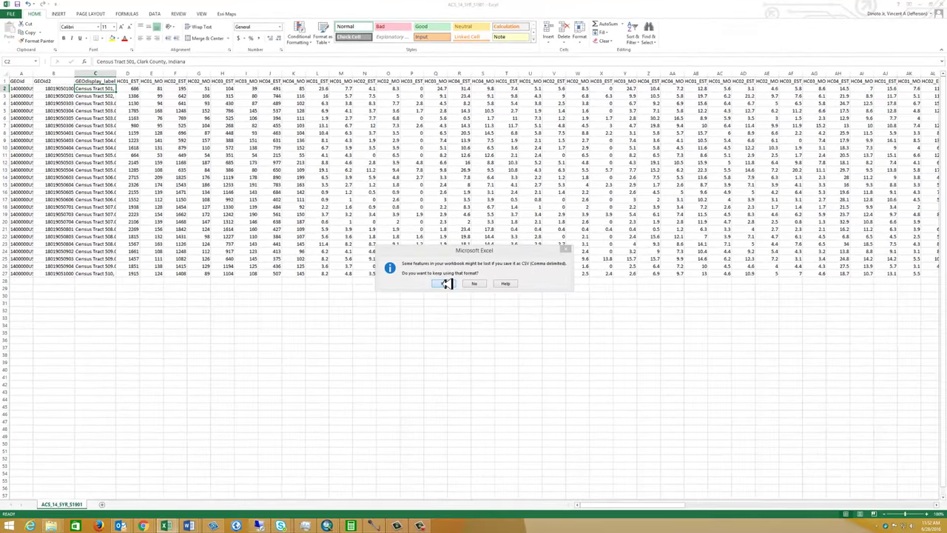
{"action": "left_click", "coordinate": [459, 293]}
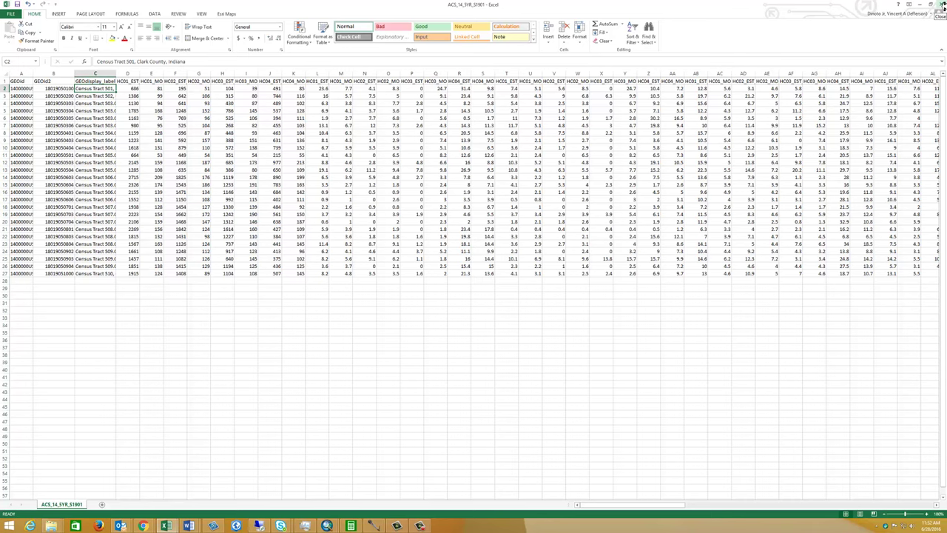
{"action": "left_click", "coordinate": [944, 5]}
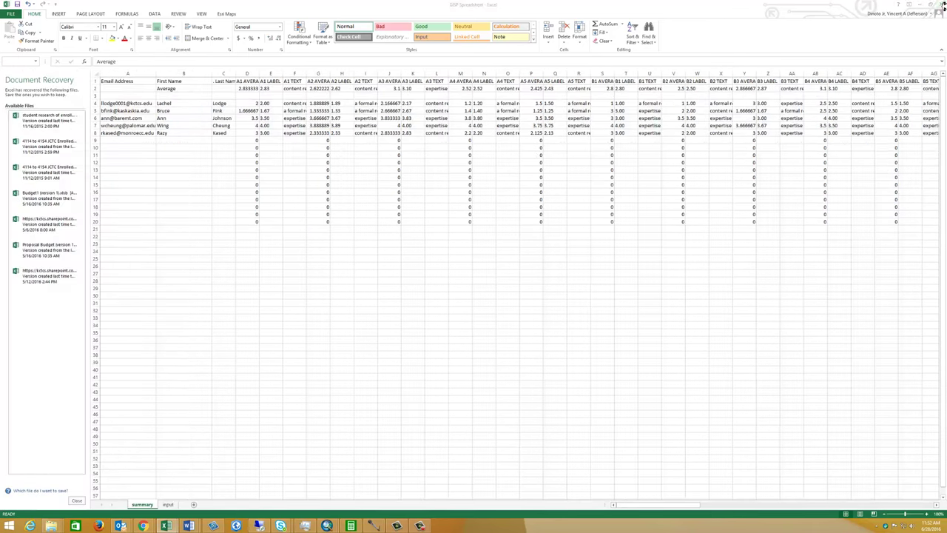
Add ACS_14_5YR_S1901.csv from Downloads\ACS_14_5YR_S1901 to the ArcMap document
{"action": "left_click", "coordinate": [922, 5]}
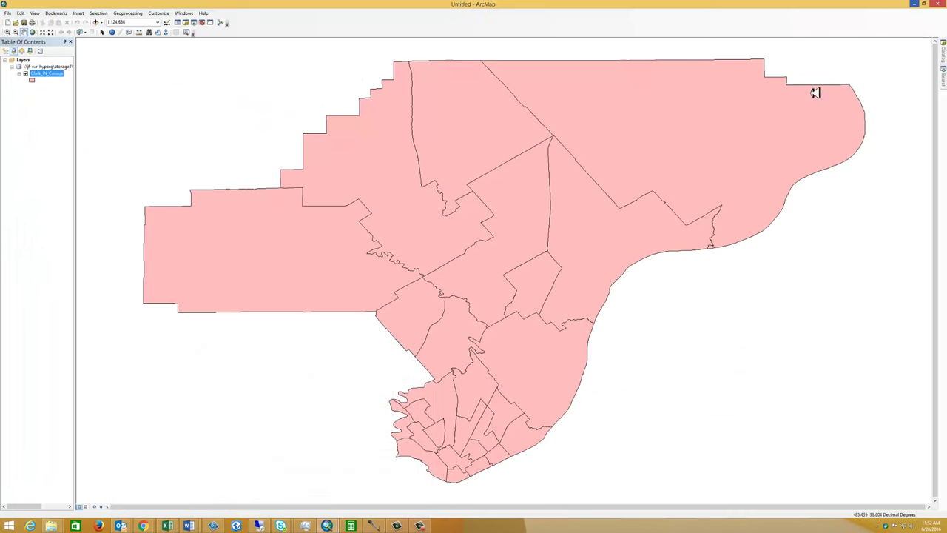
{"action": "left_click", "coordinate": [96, 22]}
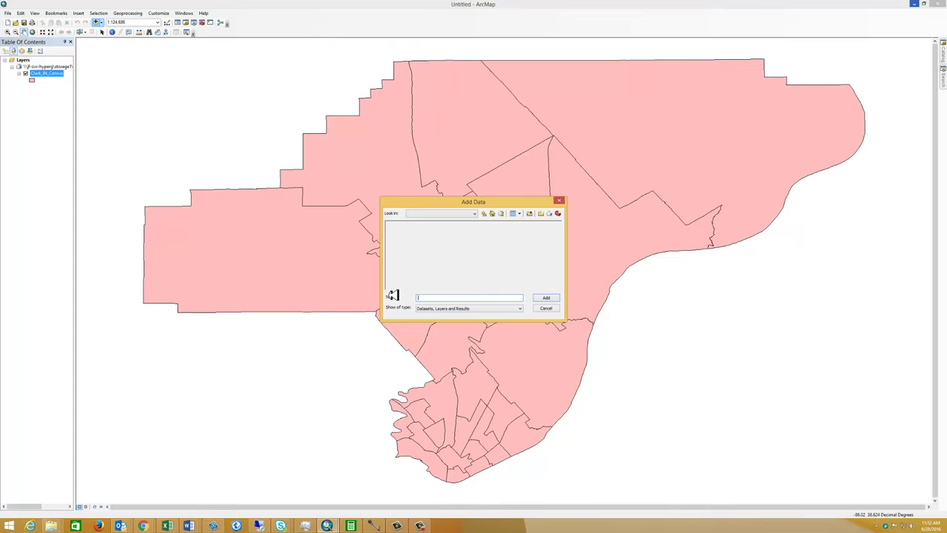
{"action": "left_click", "coordinate": [454, 213]}
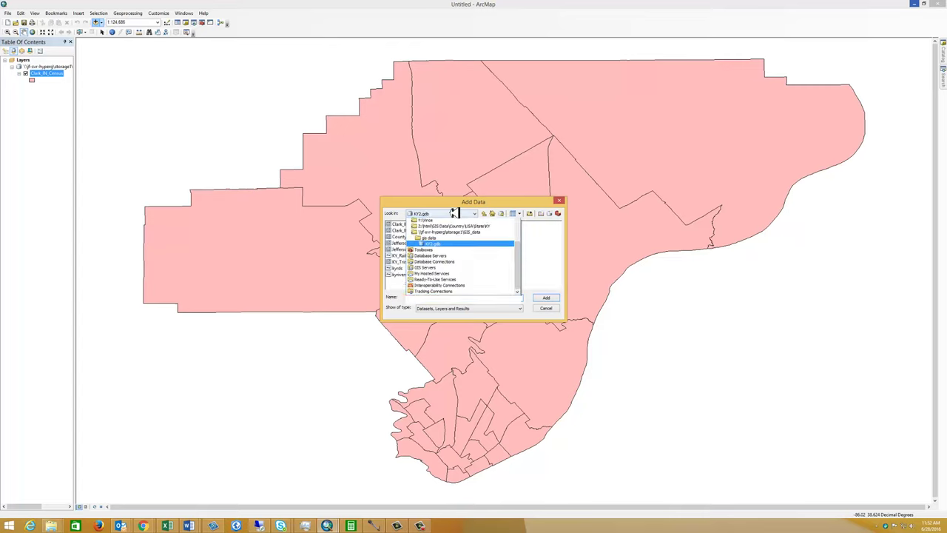
{"action": "left_click", "coordinate": [526, 235]}
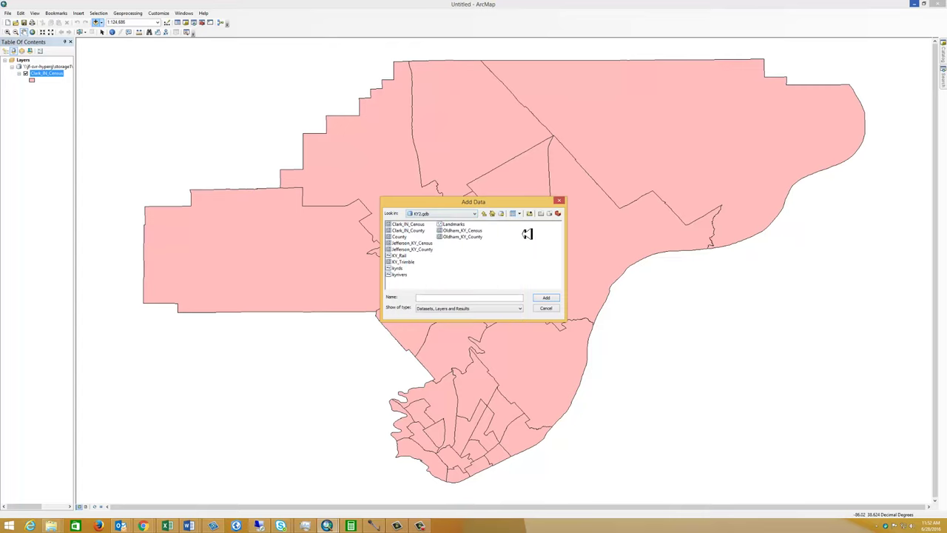
{"action": "left_click", "coordinate": [472, 213]}
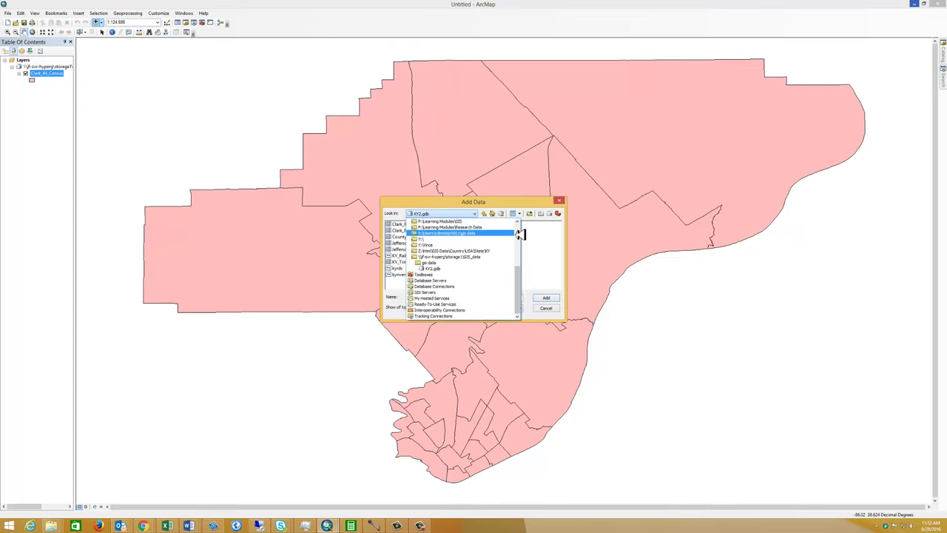
{"action": "left_click", "coordinate": [518, 239]}
{"action": "left_click", "coordinate": [472, 257]}
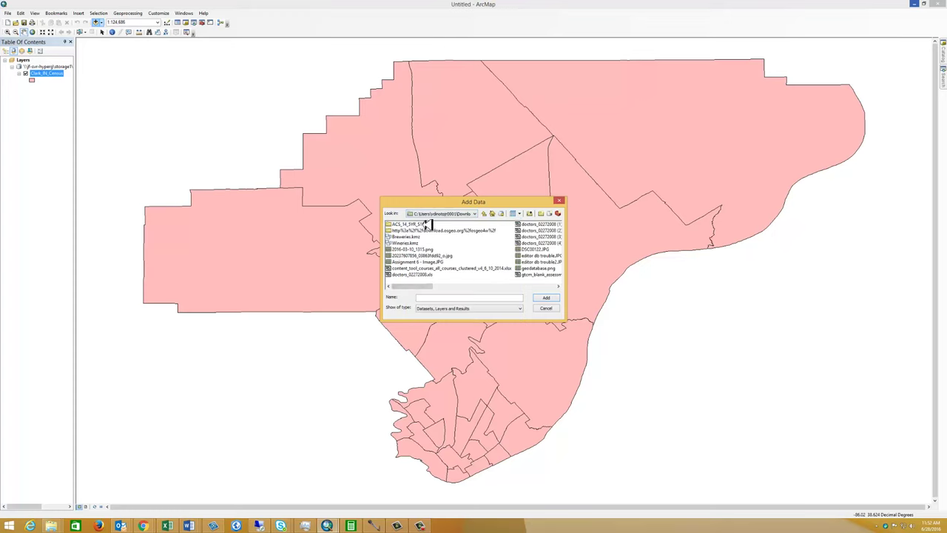
{"action": "double_click", "coordinate": [426, 223]}
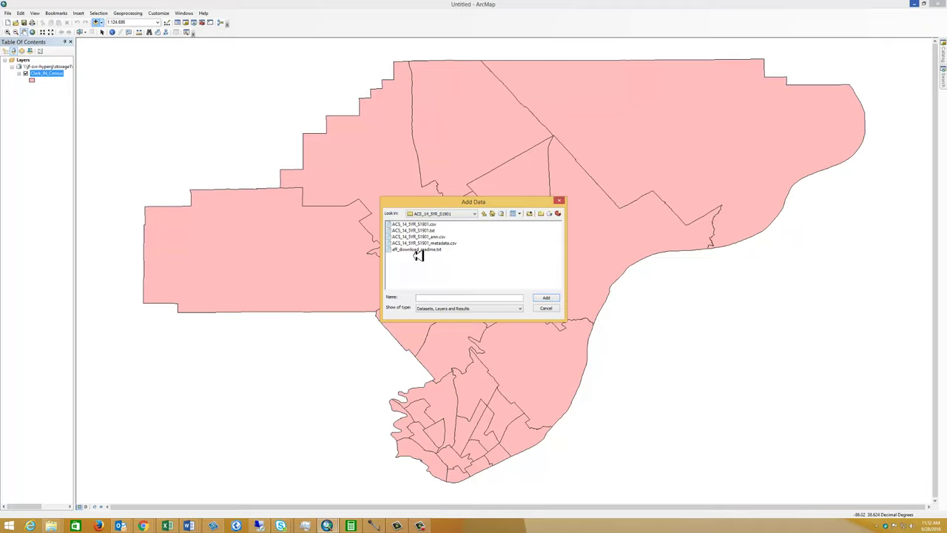
{"action": "left_click", "coordinate": [420, 224]}
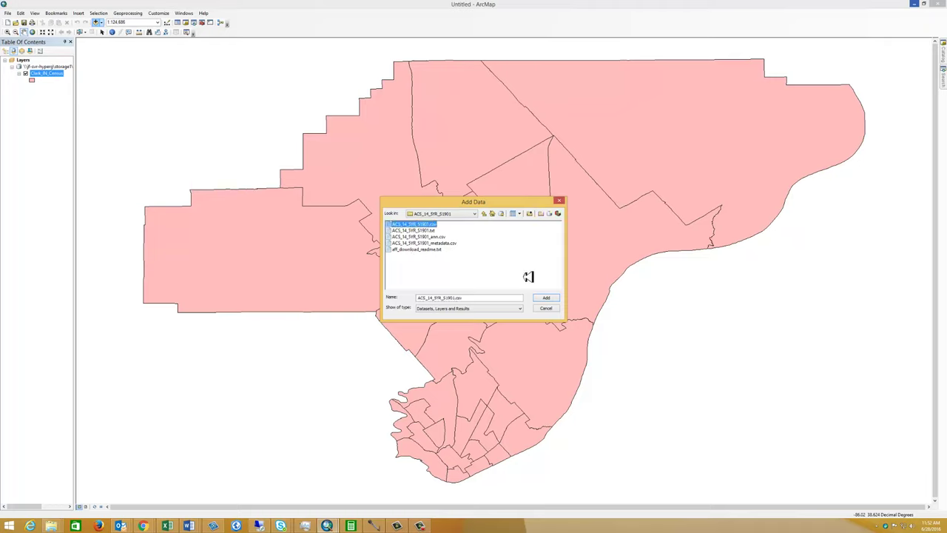
{"action": "left_click", "coordinate": [551, 297]}
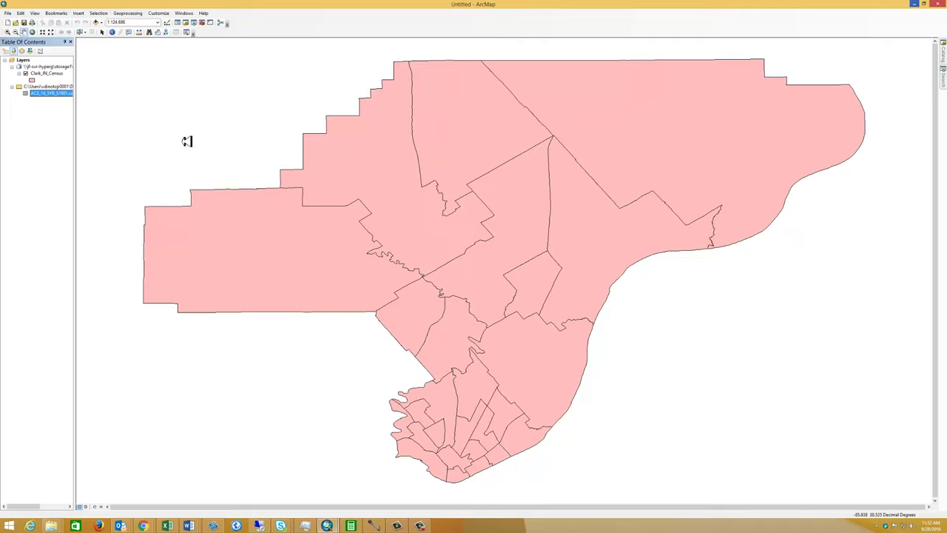
Join ACS_14_5YR_S1901.csv to Clark_IN_Census on new_field = GEOid2, validating all 26 matches
{"action": "right_click", "coordinate": [63, 73]}
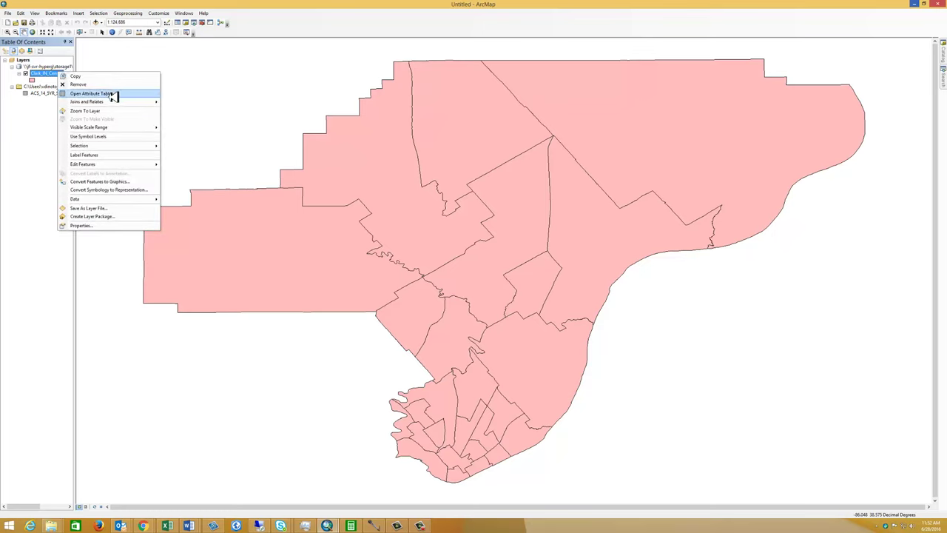
{"action": "mouse_move", "coordinate": [87, 102]}
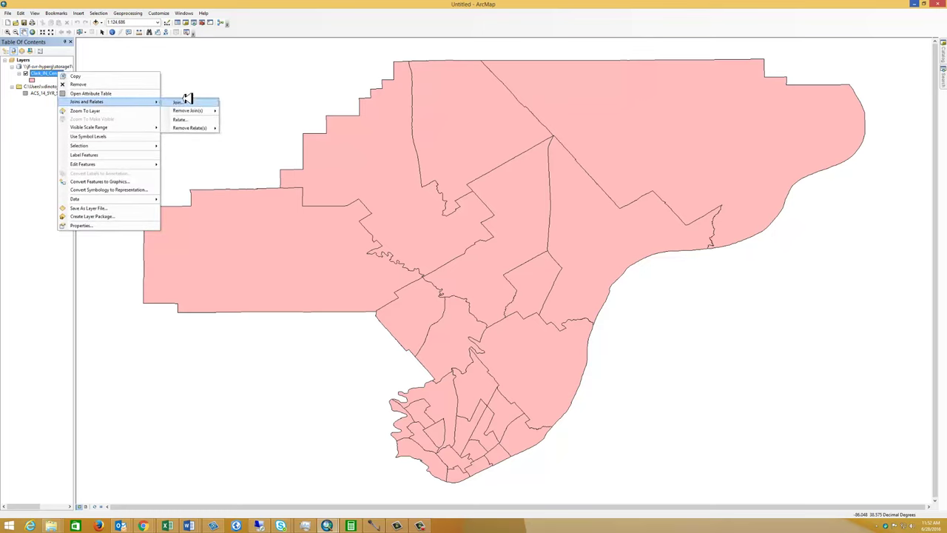
{"action": "left_click", "coordinate": [186, 99]}
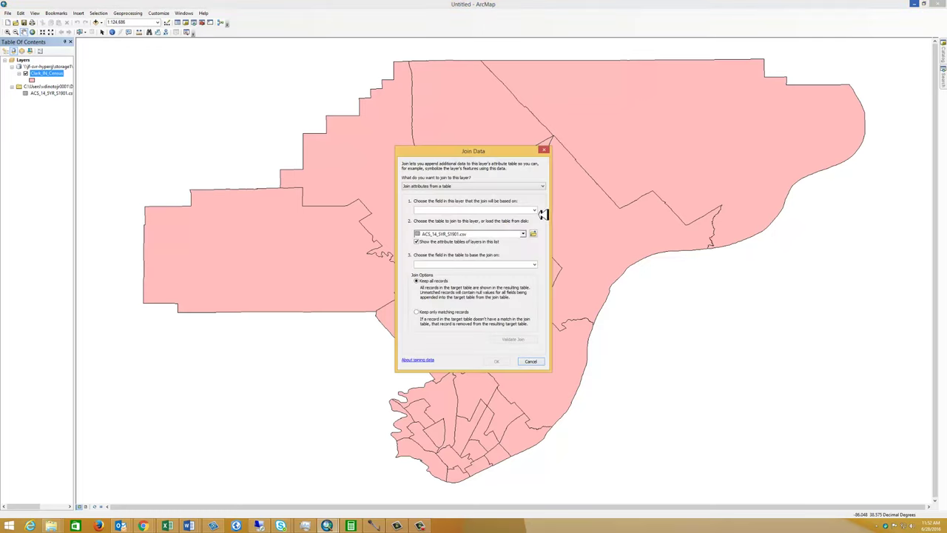
{"action": "left_click", "coordinate": [535, 211]}
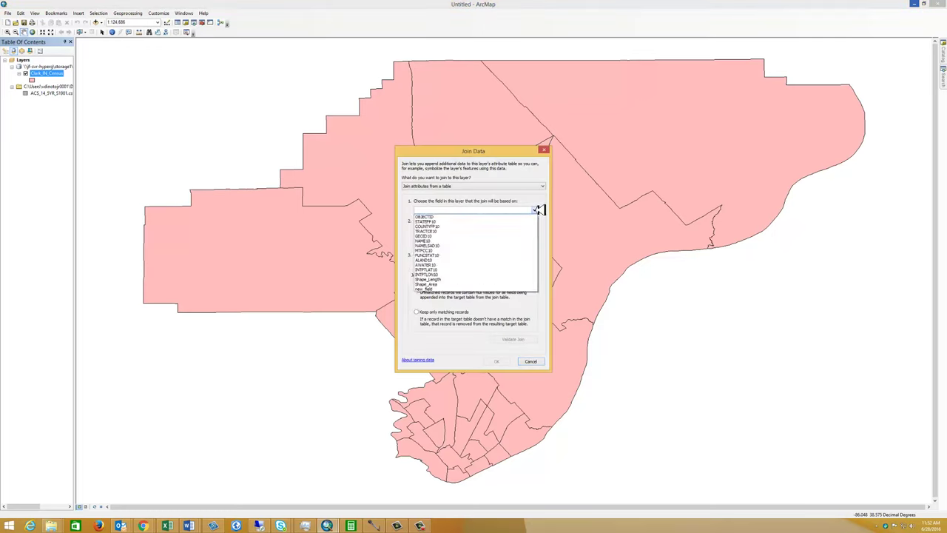
{"action": "left_click", "coordinate": [432, 287]}
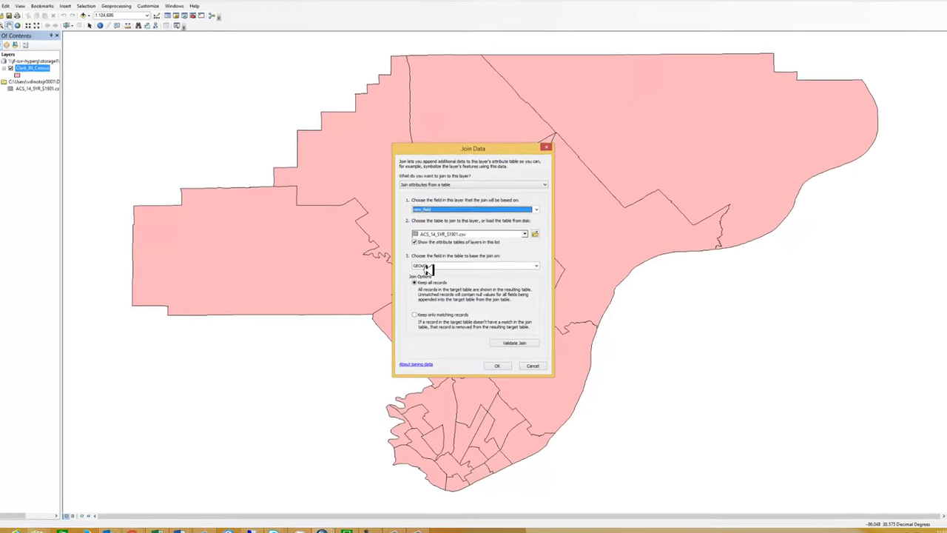
{"action": "left_click", "coordinate": [518, 338]}
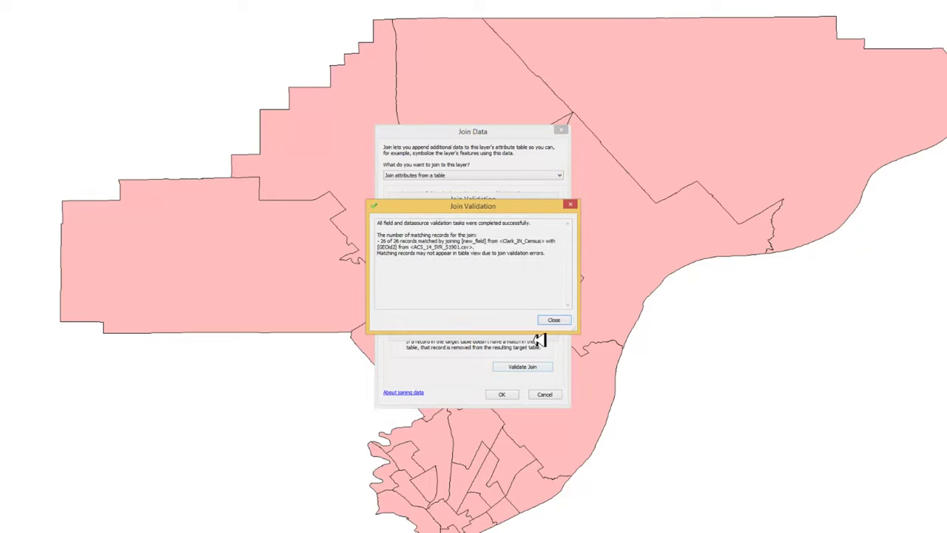
{"action": "left_click", "coordinate": [557, 319]}
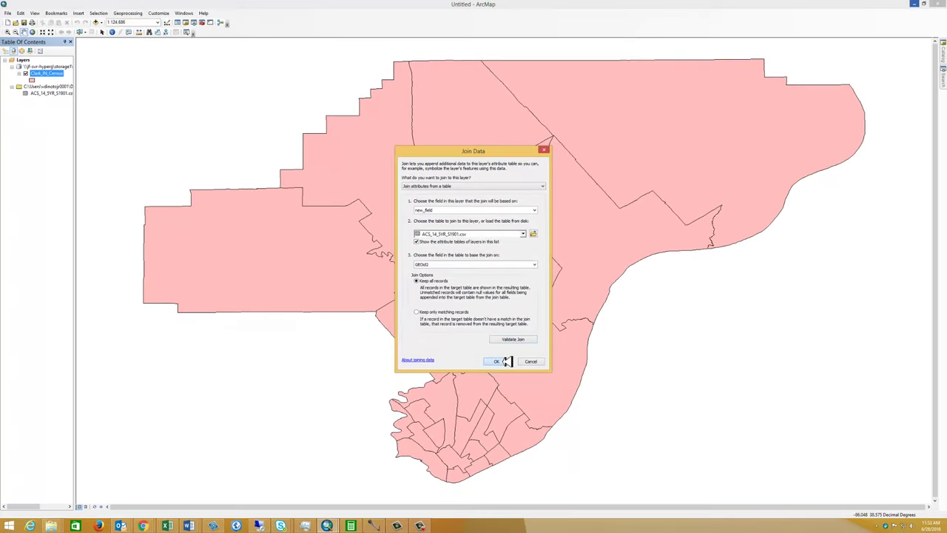
{"action": "left_click", "coordinate": [506, 361]}
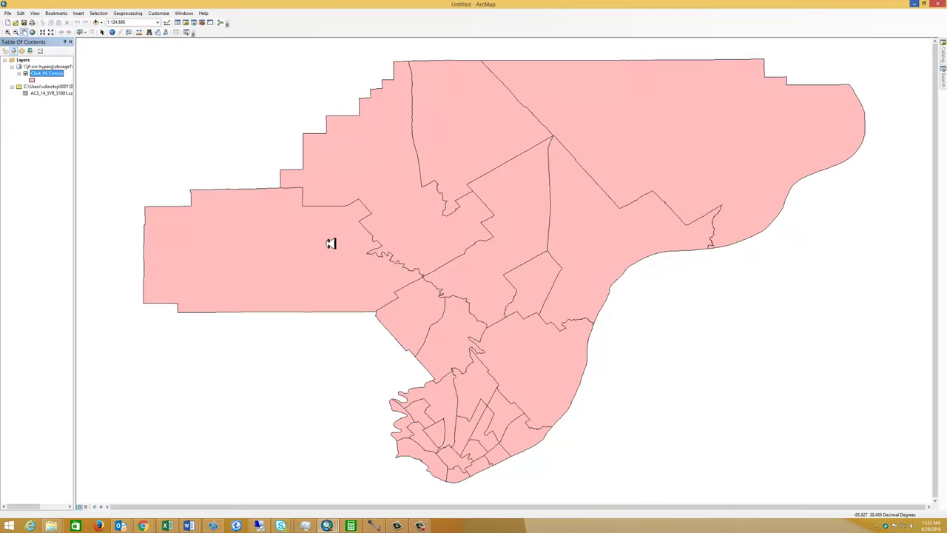
{"action": "right_click", "coordinate": [64, 72]}
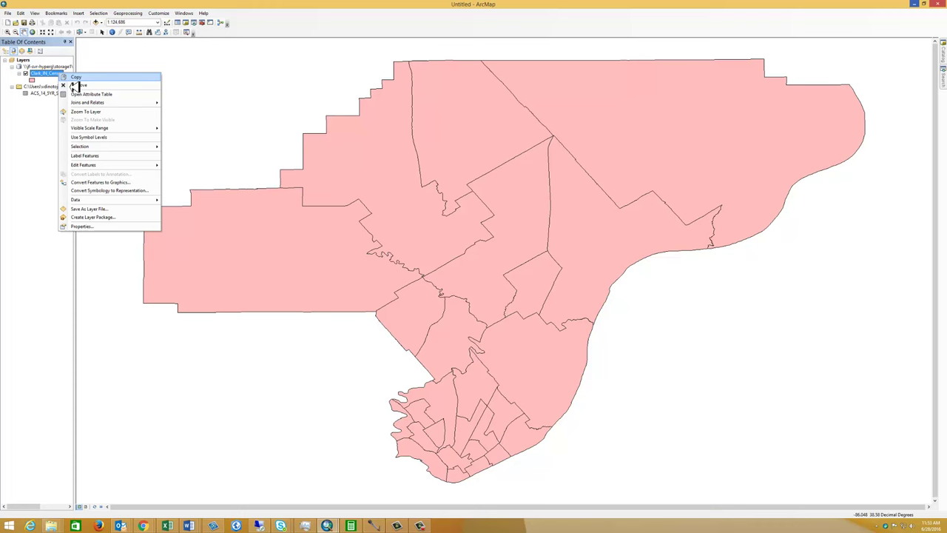
{"action": "left_click", "coordinate": [80, 92]}
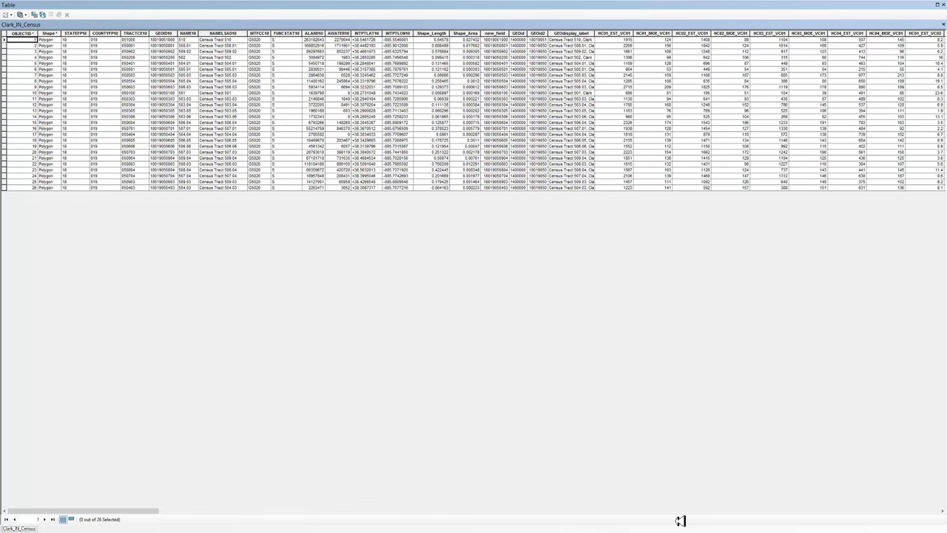
{"action": "left_click", "coordinate": [611, 511]}
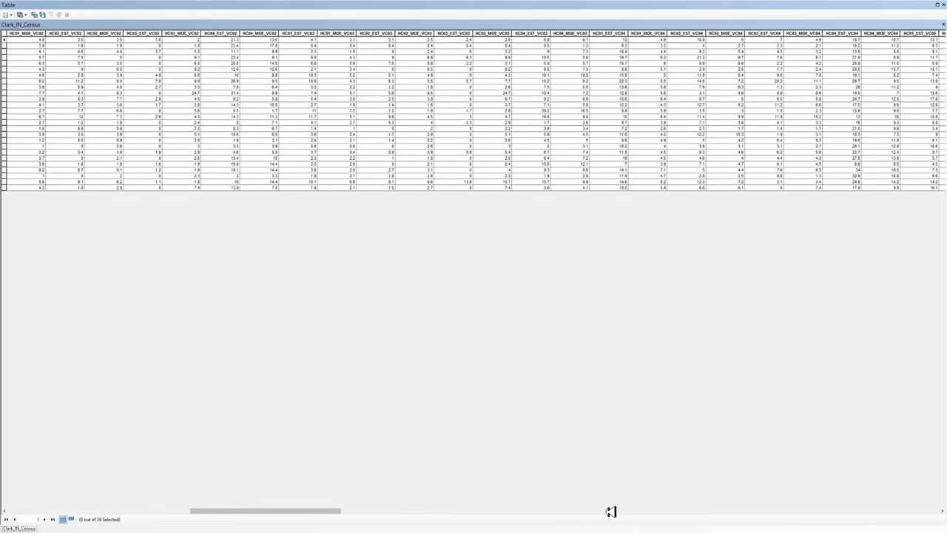
{"action": "left_click", "coordinate": [610, 510]}
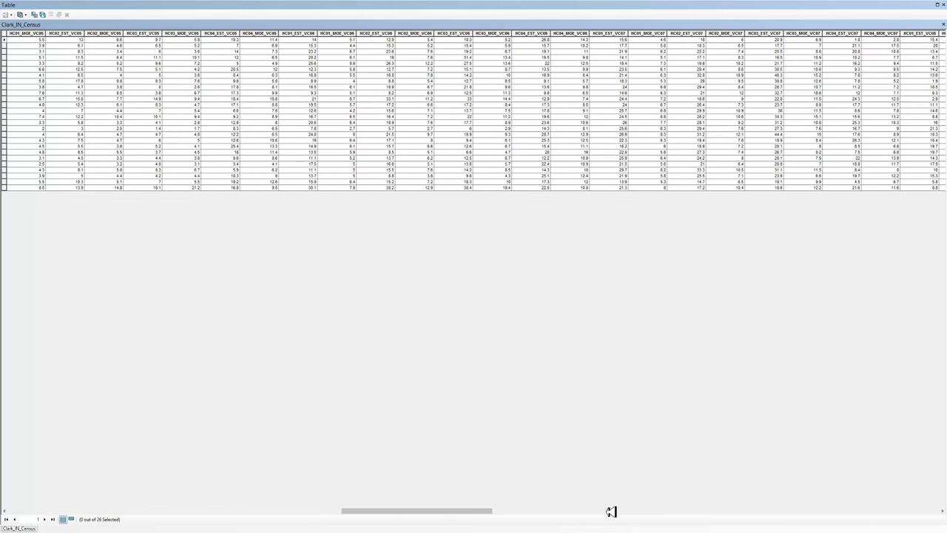
{"action": "left_click", "coordinate": [611, 511]}
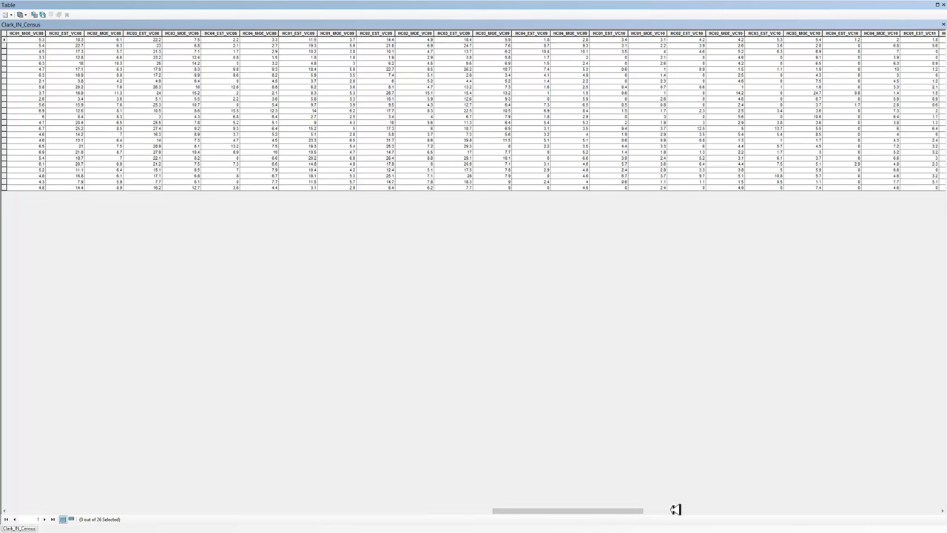
{"action": "left_click", "coordinate": [675, 509]}
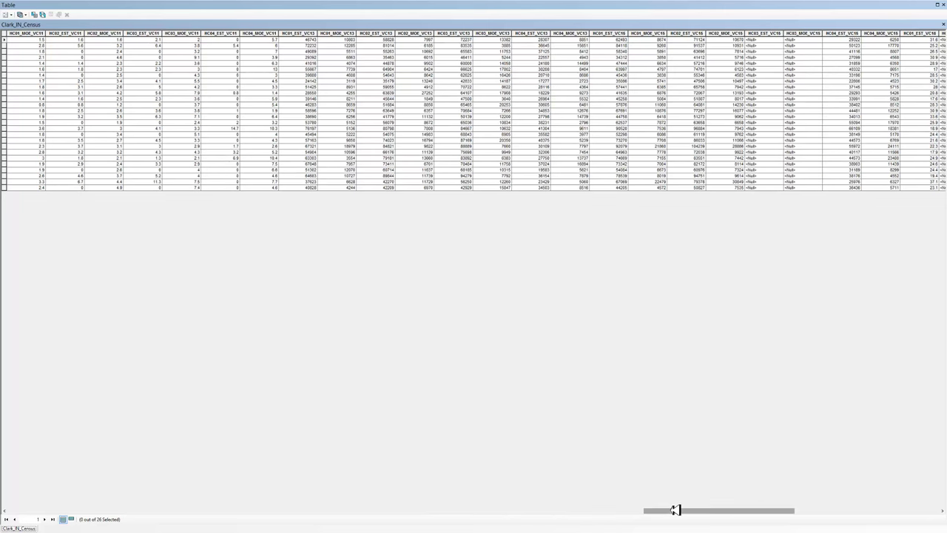
{"action": "left_click_drag", "start_coordinate": [675, 509], "coordinate": [693, 509]}
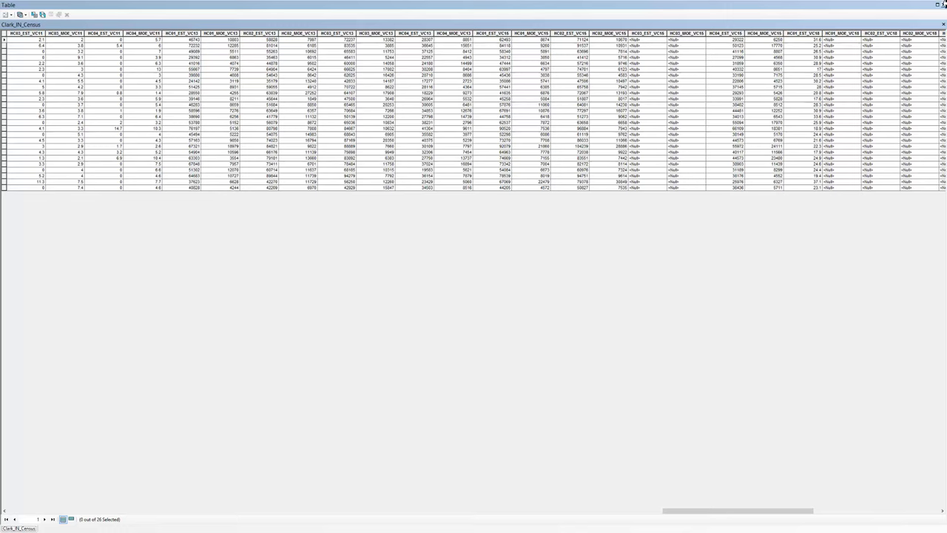
{"action": "left_click", "coordinate": [944, 5]}
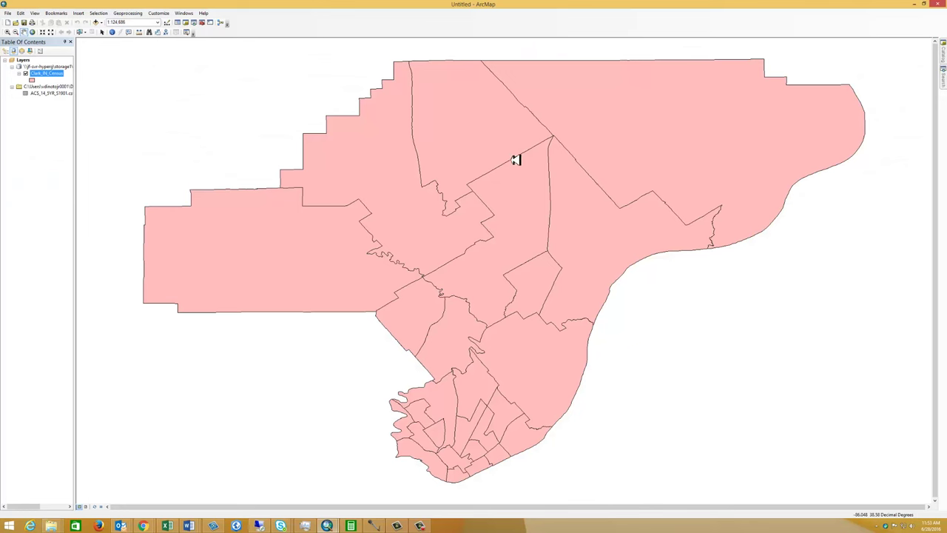
Symbolize Clark_IN_Census with five graduated-colour classes of HC04_MOE_VC15 (4523–24111)
{"action": "double_click", "coordinate": [63, 73]}
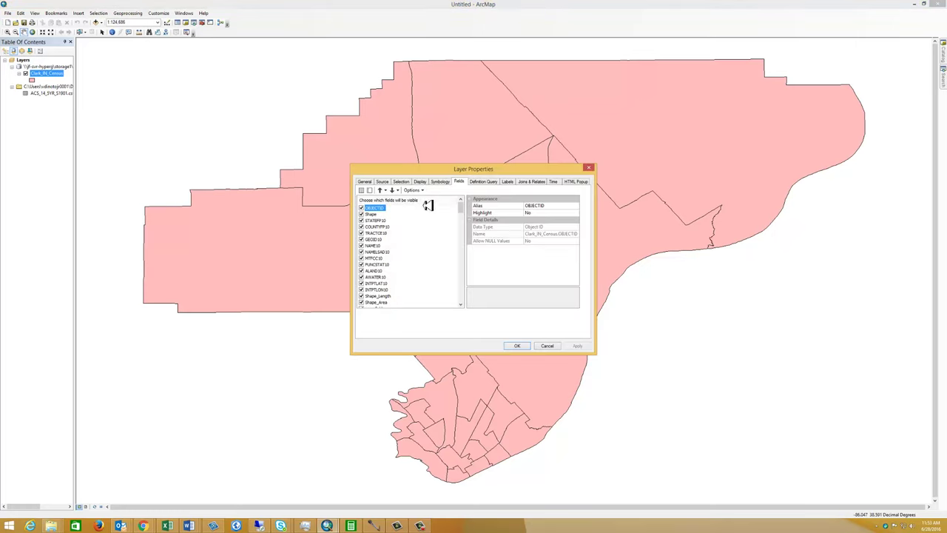
{"action": "left_click", "coordinate": [441, 181]}
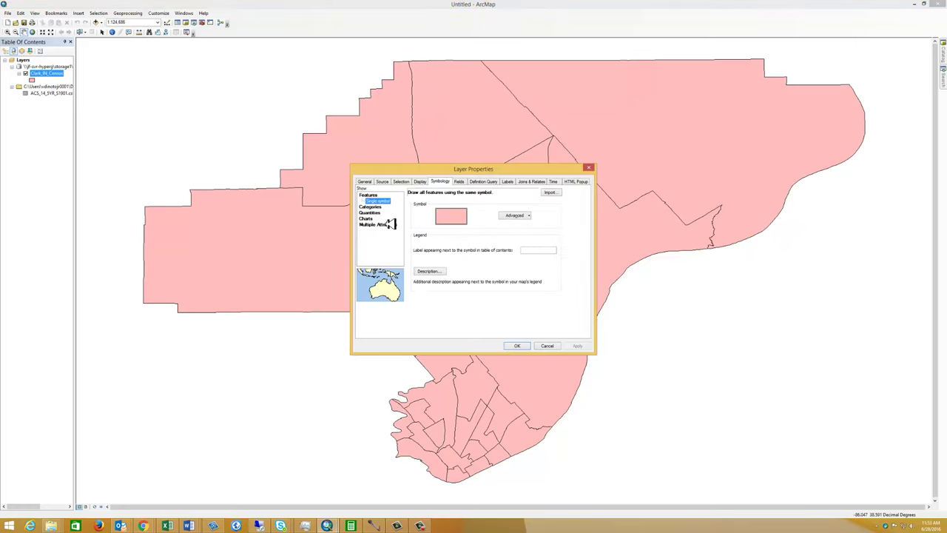
{"action": "left_click", "coordinate": [371, 207]}
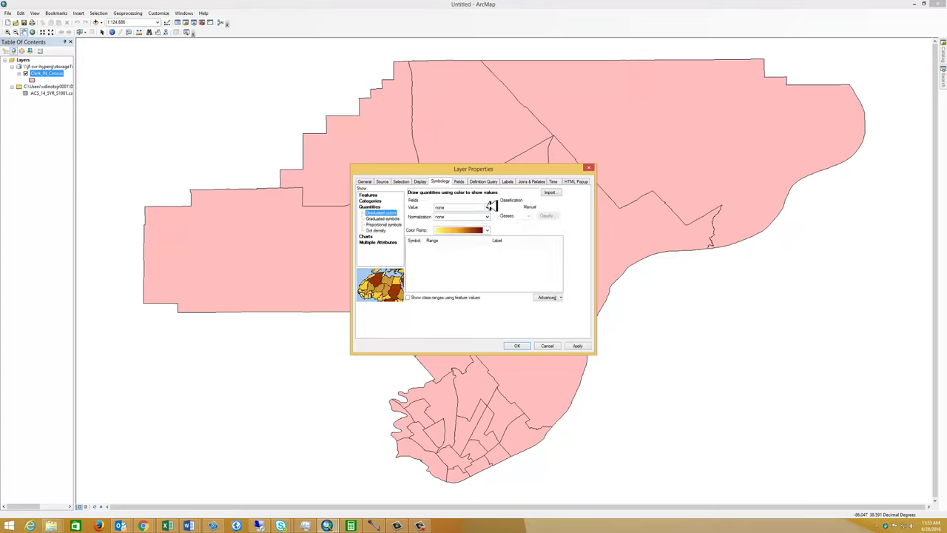
{"action": "left_click", "coordinate": [488, 207]}
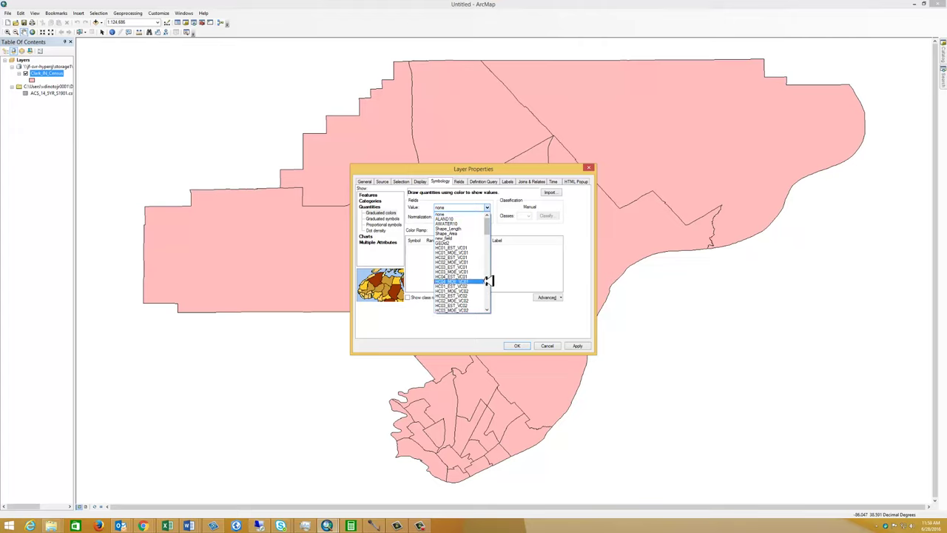
{"action": "scroll", "coordinate": [491, 285], "scroll_direction": "down", "scroll_amount": 8}
{"action": "scroll", "coordinate": [493, 292], "scroll_direction": "down", "scroll_amount": 5}
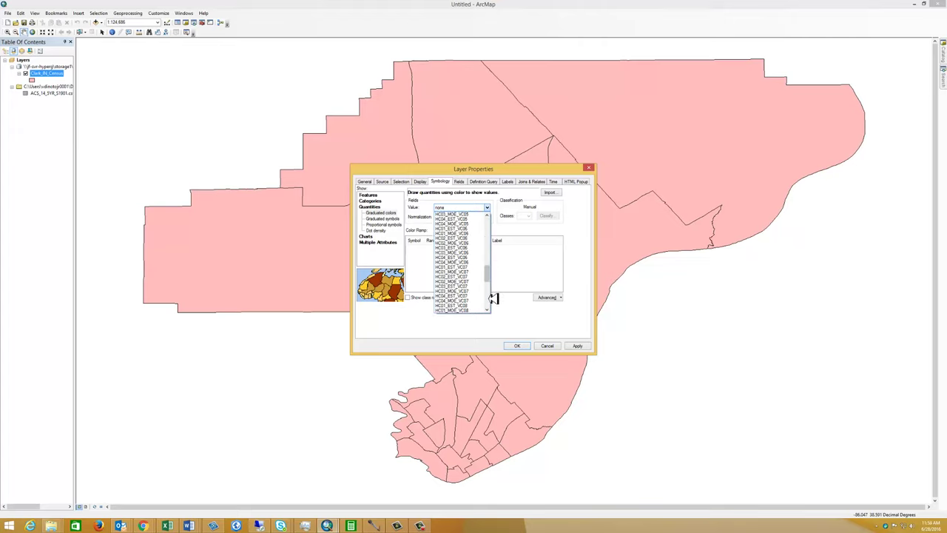
{"action": "scroll", "coordinate": [493, 307], "scroll_direction": "down", "scroll_amount": 5}
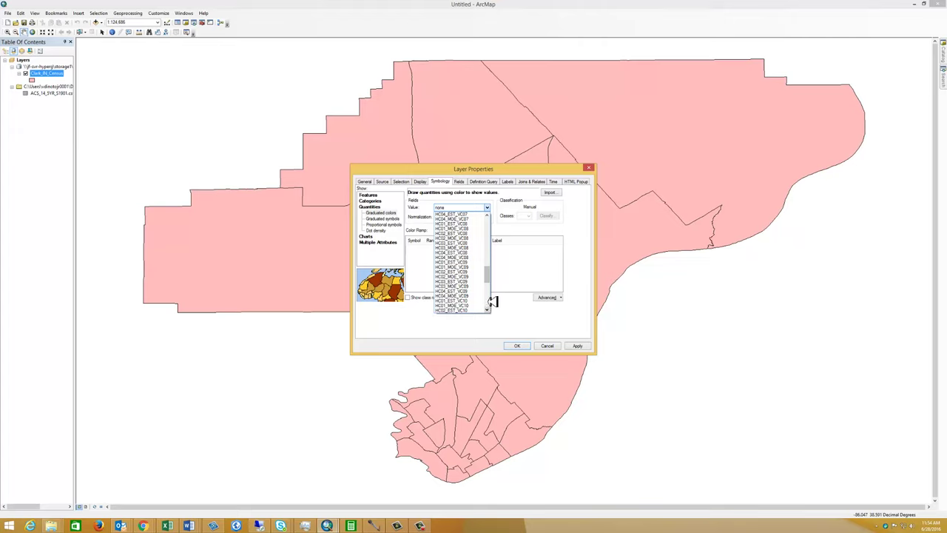
{"action": "scroll", "coordinate": [491, 304], "scroll_direction": "down", "scroll_amount": 7}
{"action": "scroll", "coordinate": [494, 301], "scroll_direction": "down", "scroll_amount": 3}
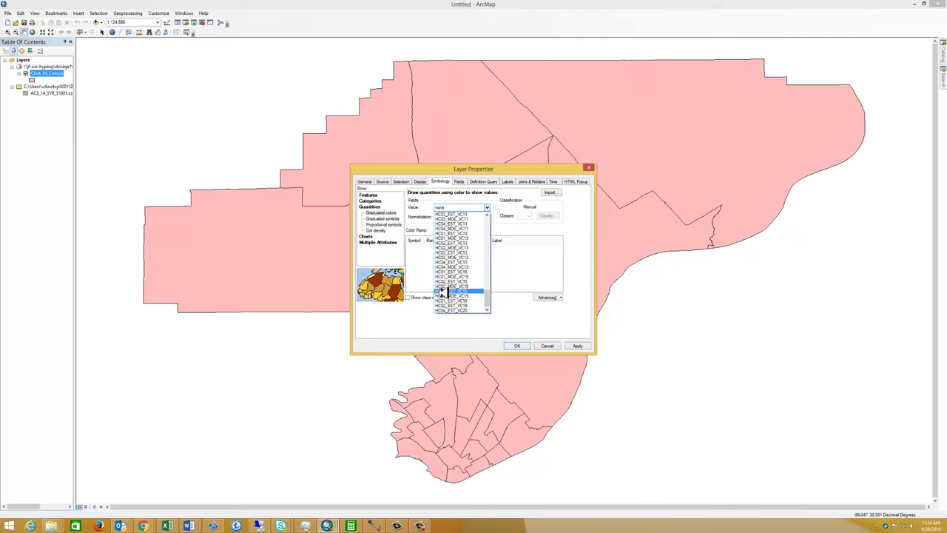
{"action": "left_click", "coordinate": [448, 296]}
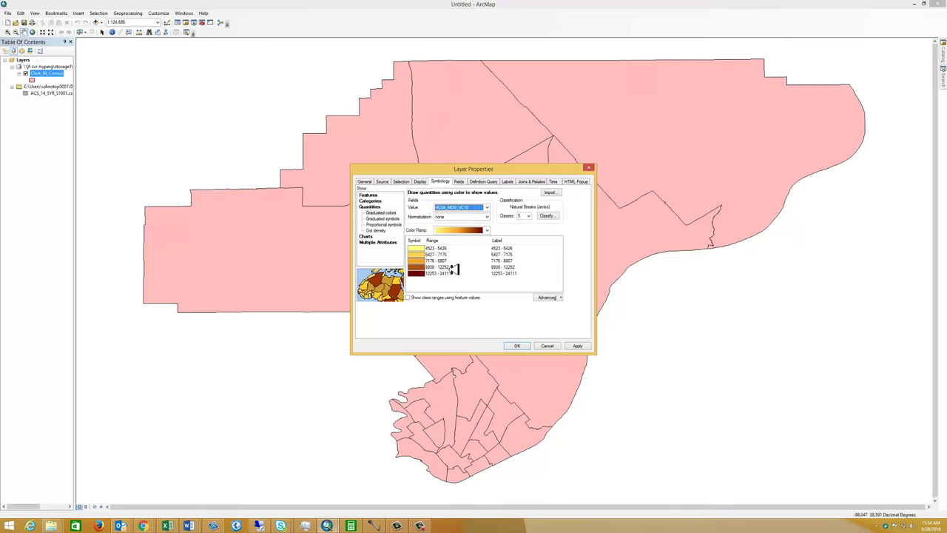
{"action": "left_click", "coordinate": [578, 345]}
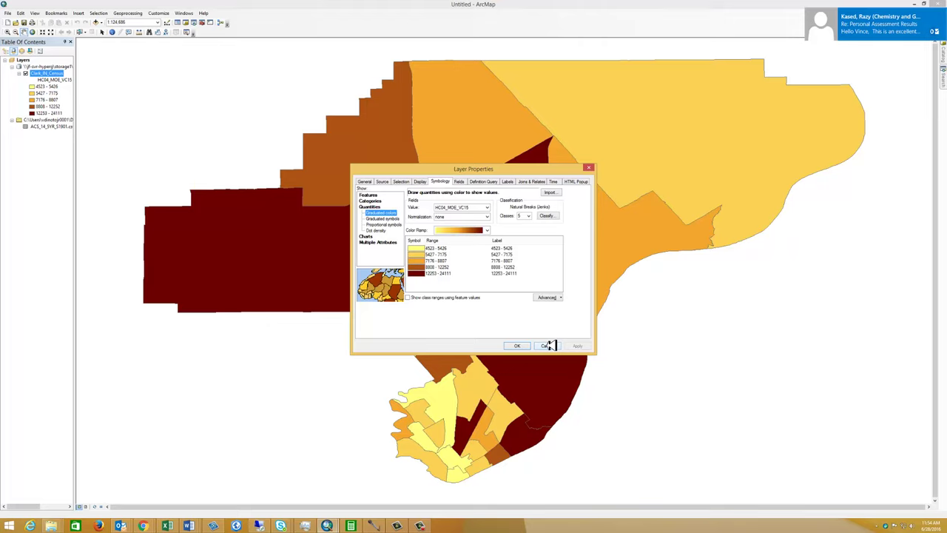
{"action": "left_click", "coordinate": [548, 346]}
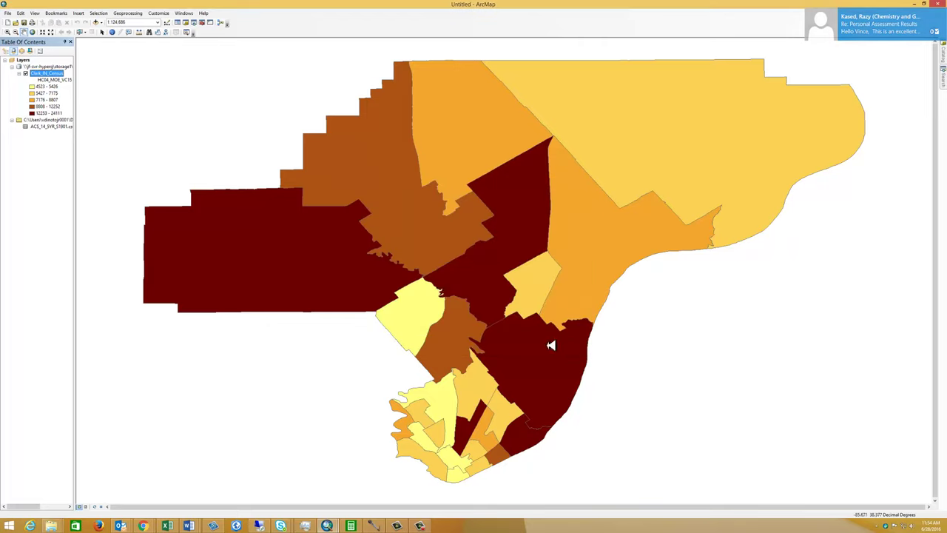
Export all Clark_IN_Census features to a new shapefile named clark_IN_census_income
{"action": "right_click", "coordinate": [53, 70]}
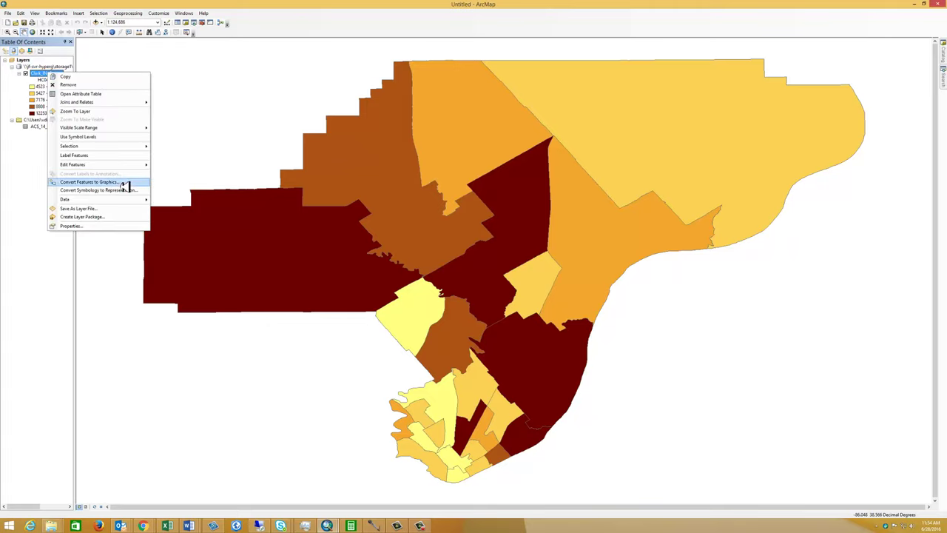
{"action": "mouse_move", "coordinate": [103, 199]}
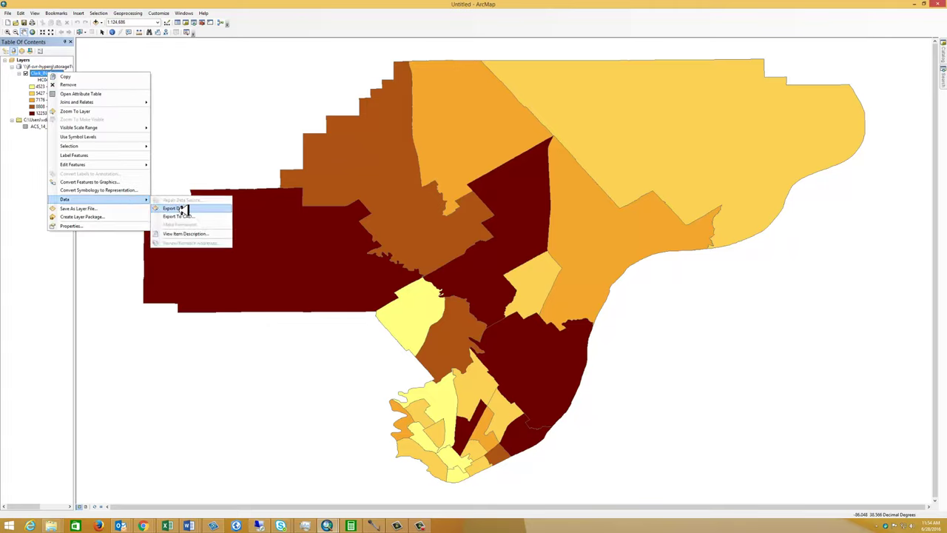
{"action": "left_click", "coordinate": [182, 206]}
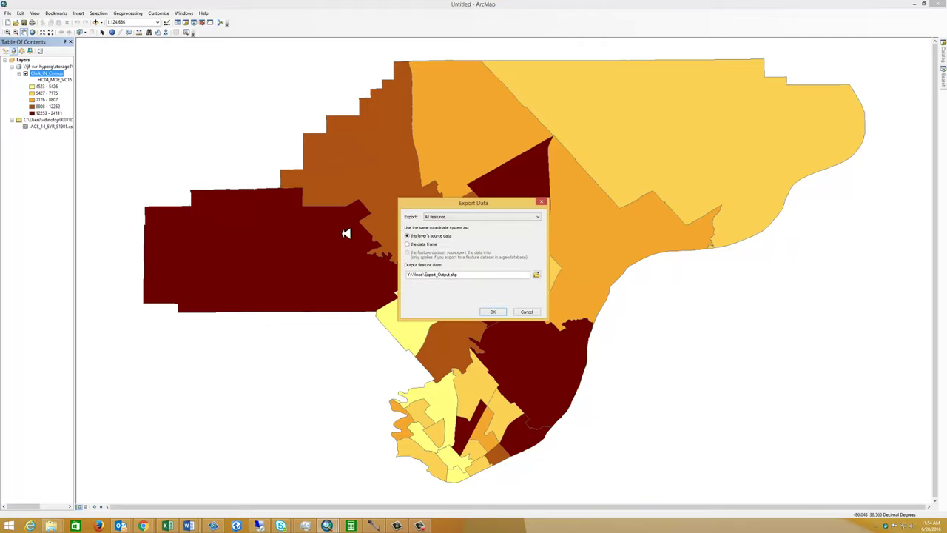
{"action": "left_click_drag", "start_coordinate": [471, 275], "coordinate": [438, 274]}
{"action": "type", "text": "clark_IN_census_income"}
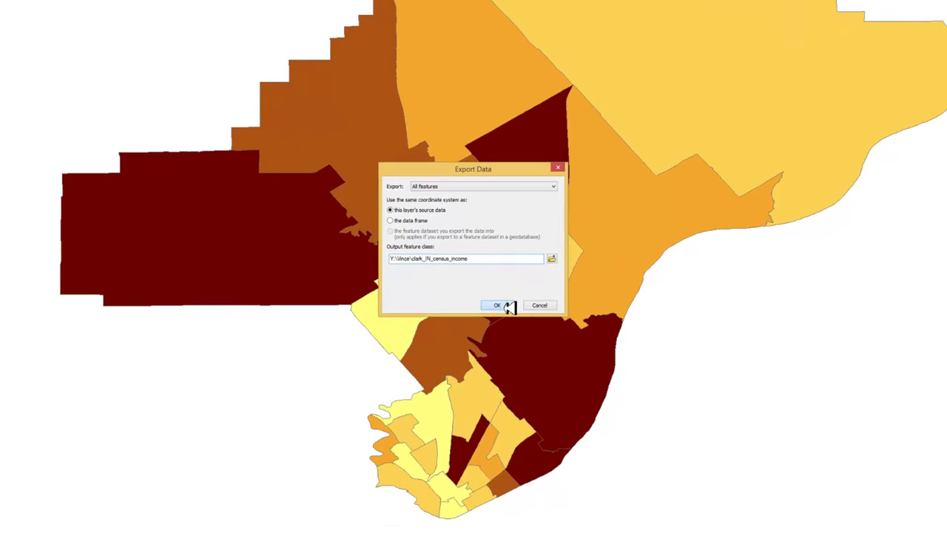
{"action": "left_click", "coordinate": [498, 305]}
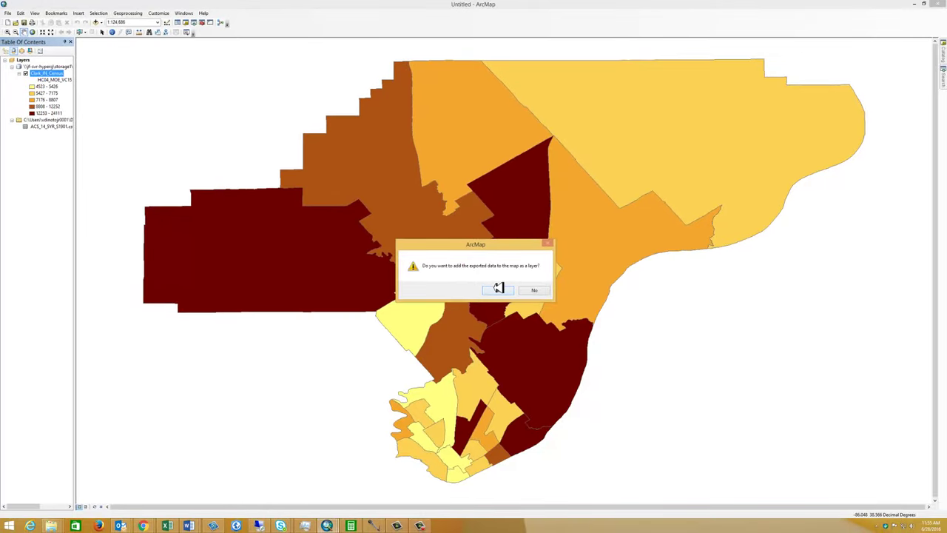
Add clark_IN_census_income to the map and select it in the Table of Contents
{"action": "left_click", "coordinate": [498, 289]}
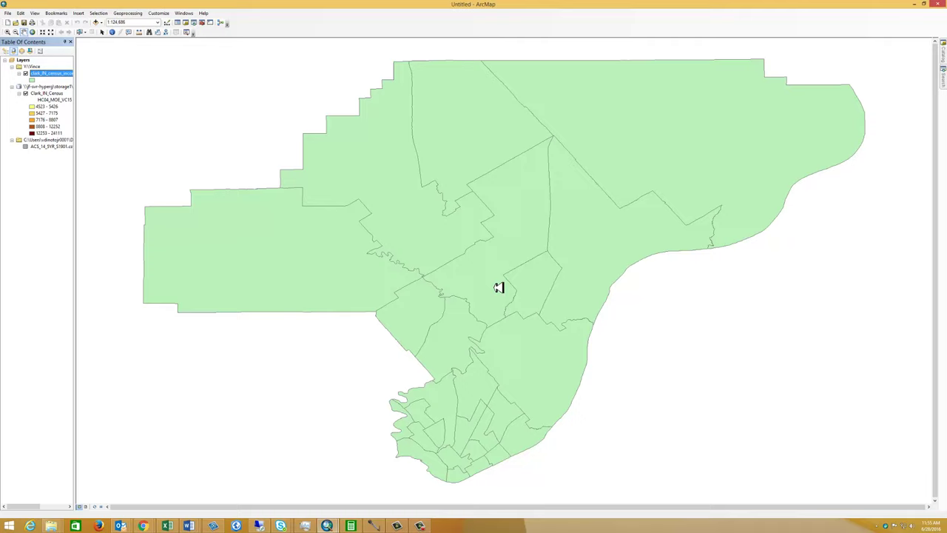
{"action": "left_click", "coordinate": [52, 74]}
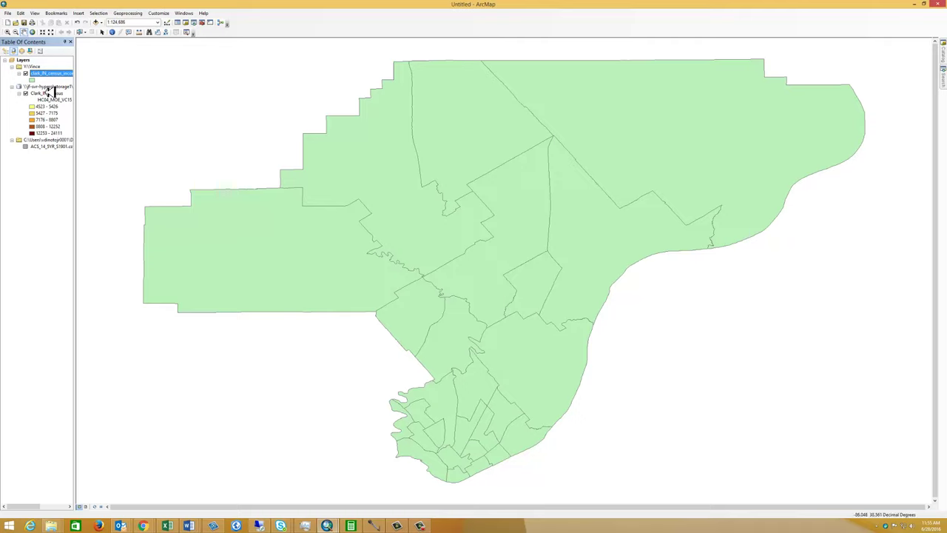